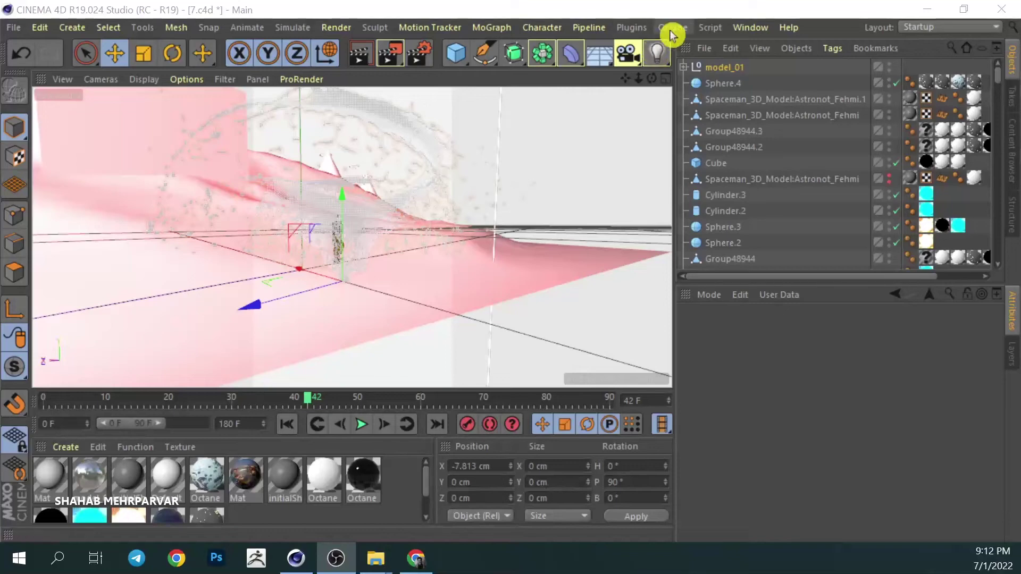
- Open the Octane Live Viewer, save the scene, and restart the live render from the saved scene
{"action": "left_click", "coordinate": [672, 28]}
{"action": "left_click", "coordinate": [683, 67]}
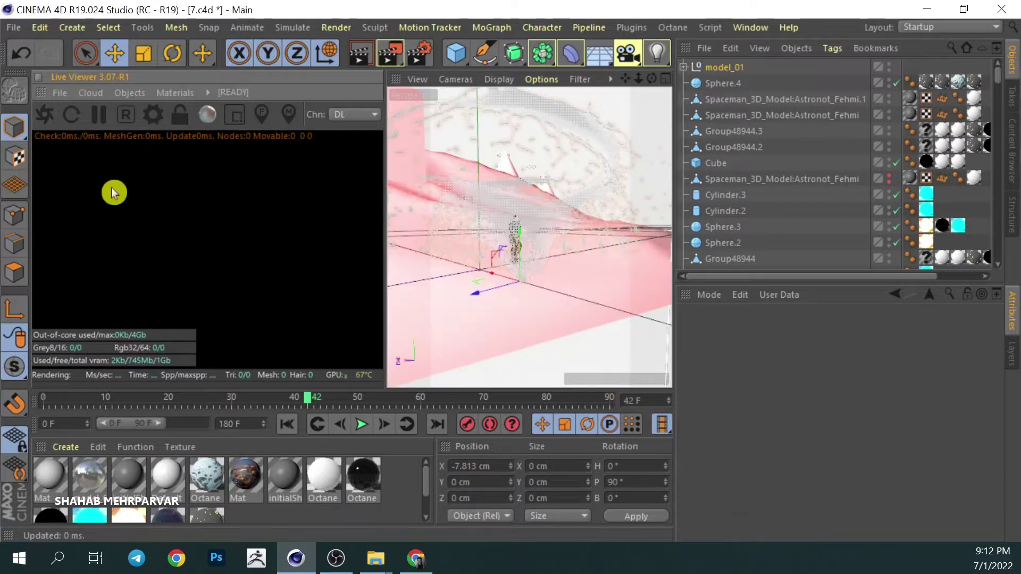
{"action": "key", "text": "ctrl+s"}
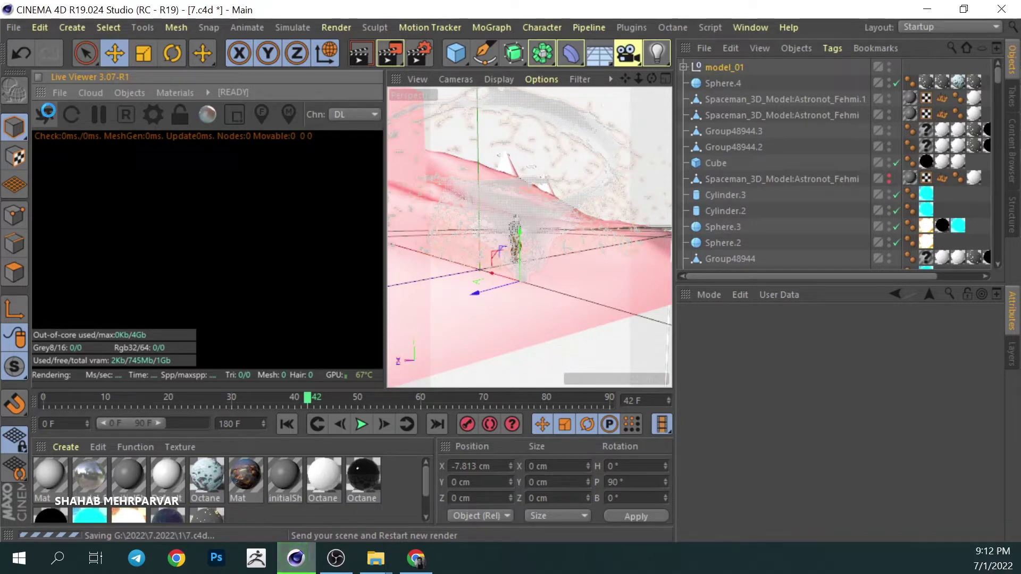
{"action": "left_click", "coordinate": [48, 113]}
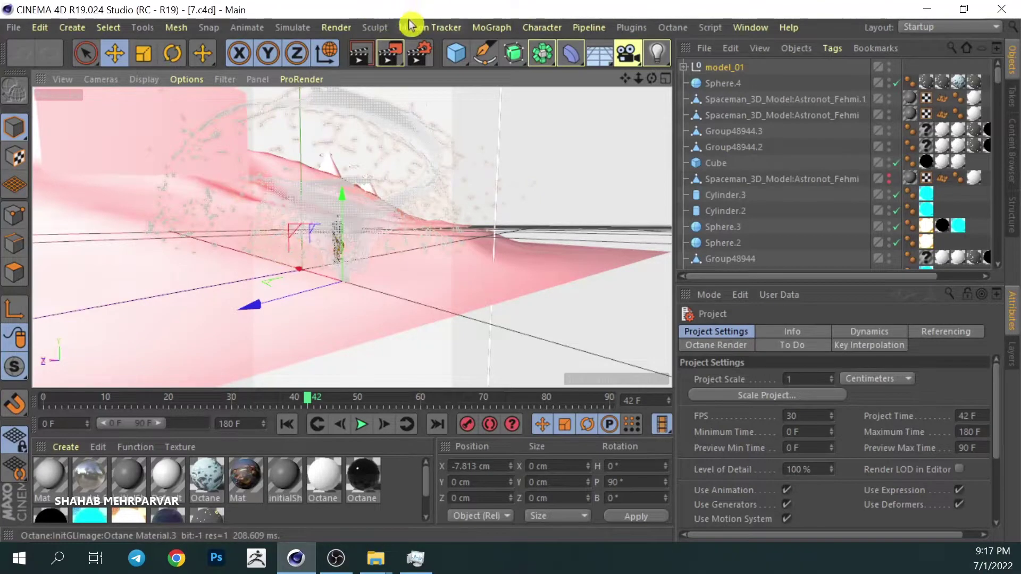
{"action": "left_click", "coordinate": [683, 28]}
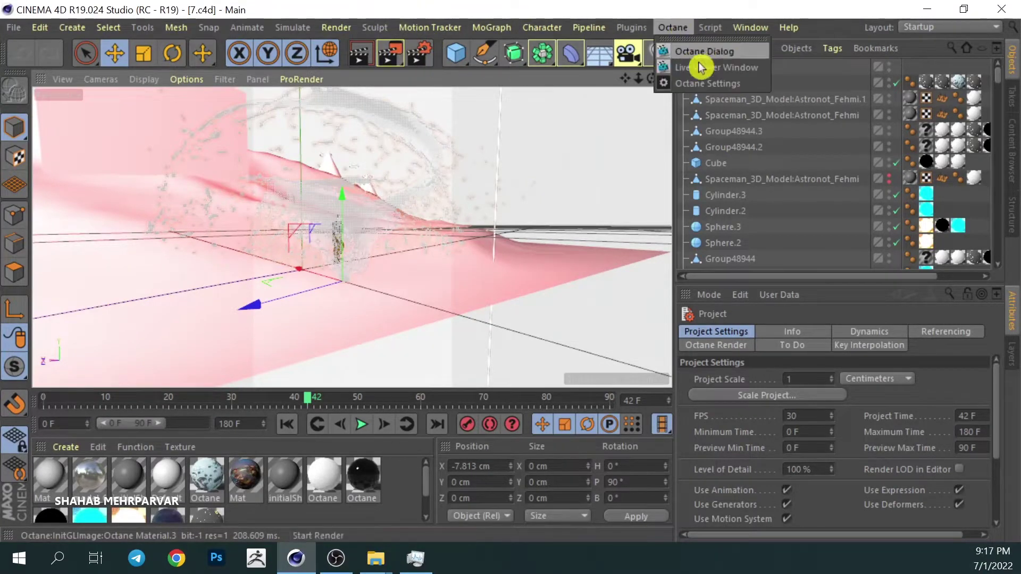
- Close the Octane Live Viewer panel, reopen it docked left, and start the live render
{"action": "left_click", "coordinate": [689, 67]}
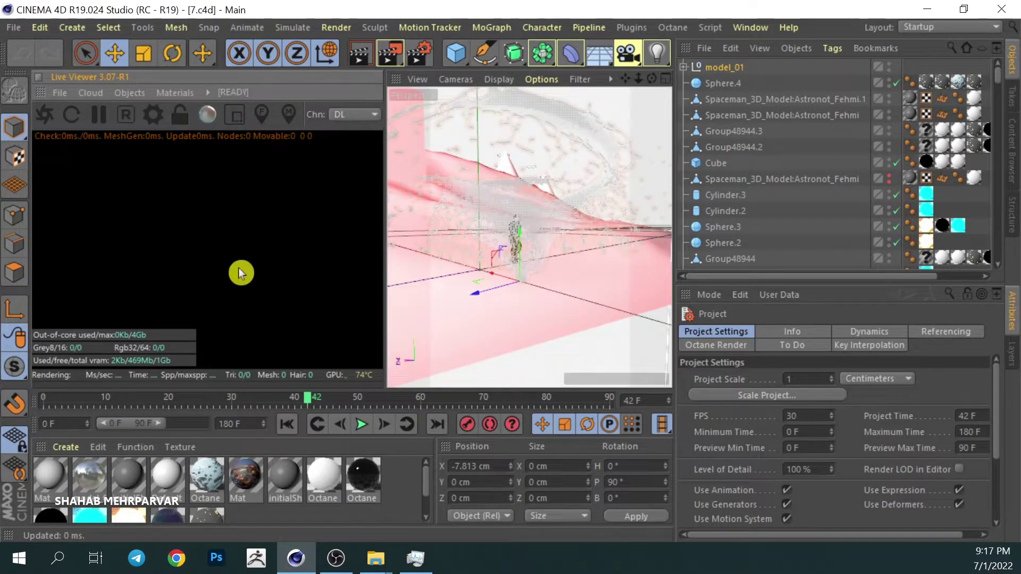
{"action": "right_click", "coordinate": [151, 339]}
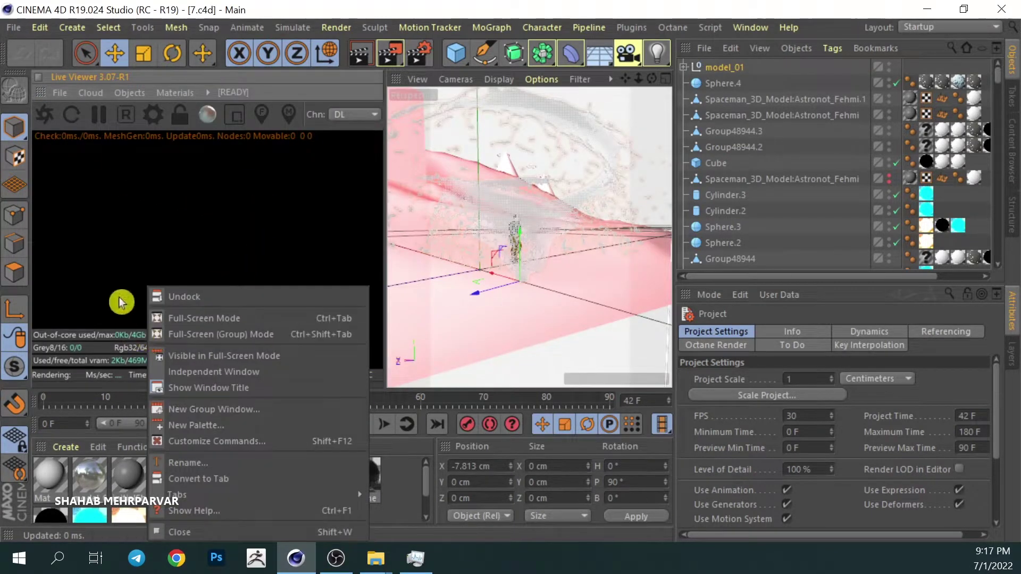
{"action": "left_click", "coordinate": [193, 532]}
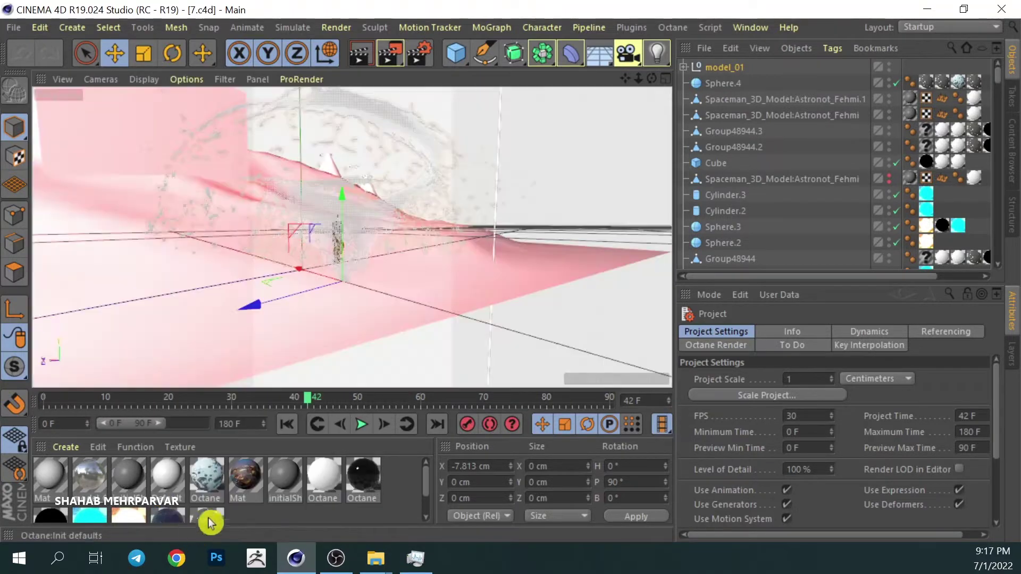
{"action": "left_click", "coordinate": [684, 49]}
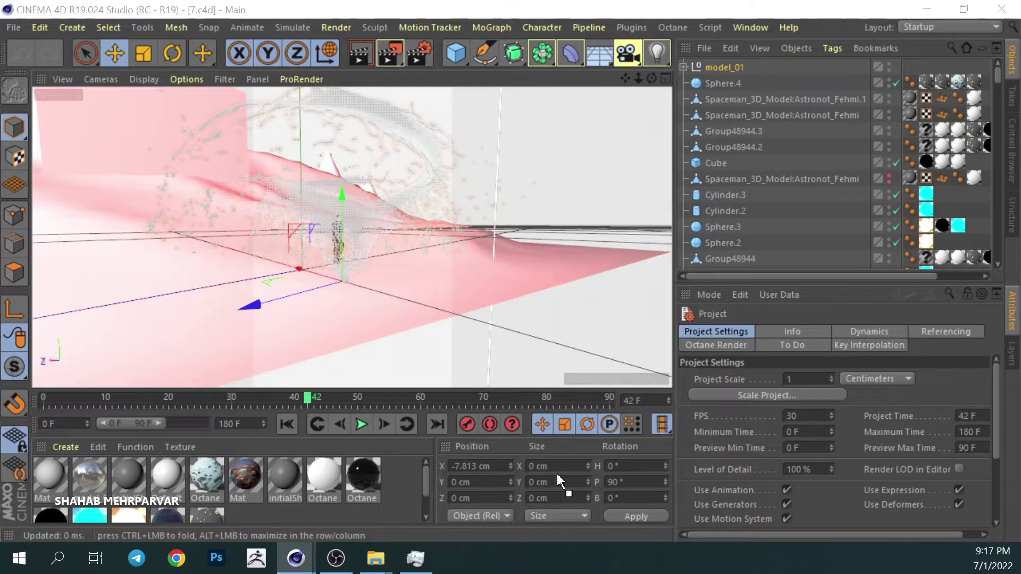
{"action": "left_click", "coordinate": [37, 118], "text": "ctrl"}
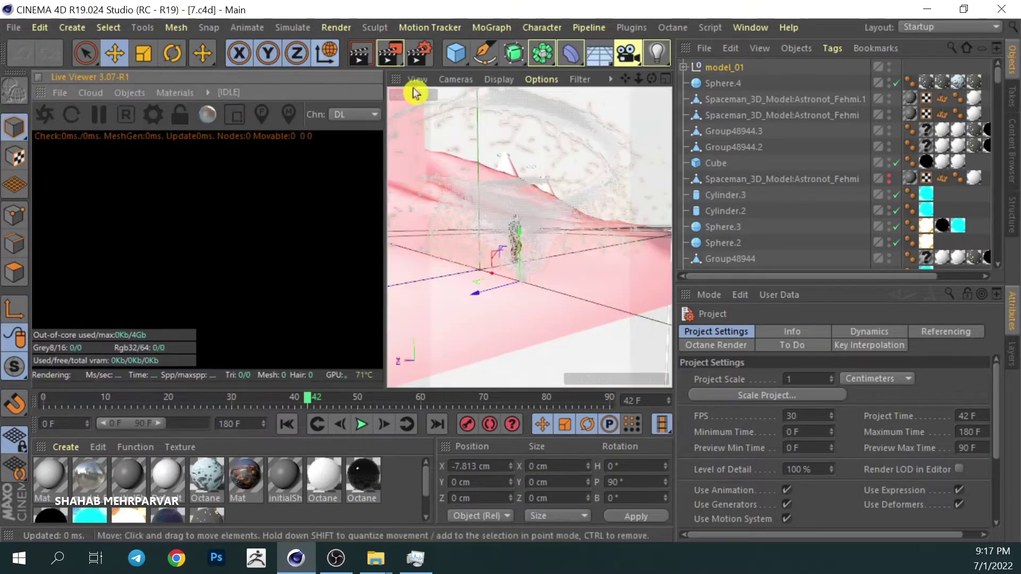
{"action": "left_click", "coordinate": [43, 123]}
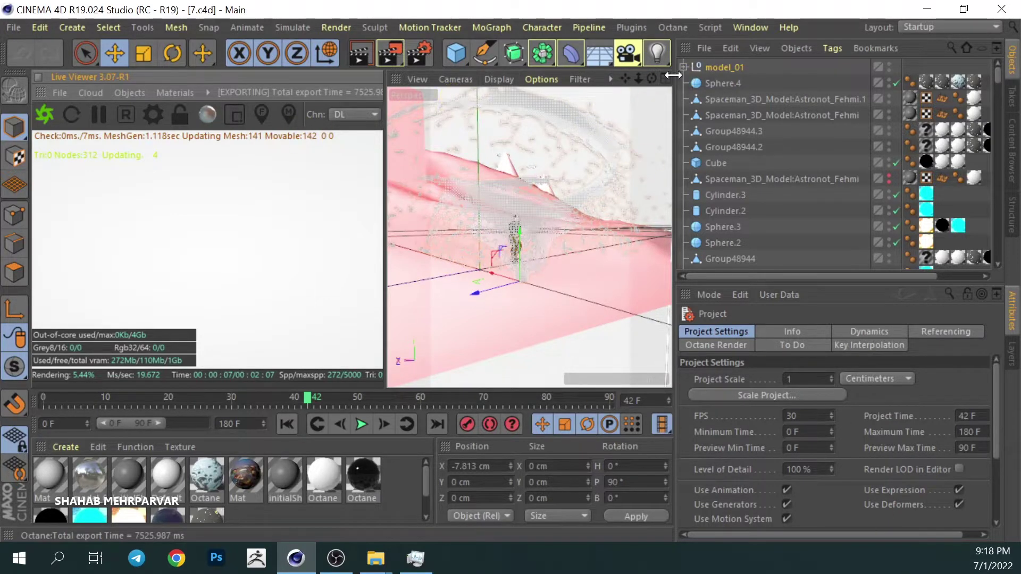
- Orbit and zoom the editor view toward the astronaut and black sphere on the pink terrain
{"action": "mouse_move", "coordinate": [651, 79]}
{"action": "left_mouse_down"}
{"action": "mouse_move", "coordinate": [662, 80]}
{"action": "mouse_move", "coordinate": [619, 79]}
{"action": "left_mouse_up"}
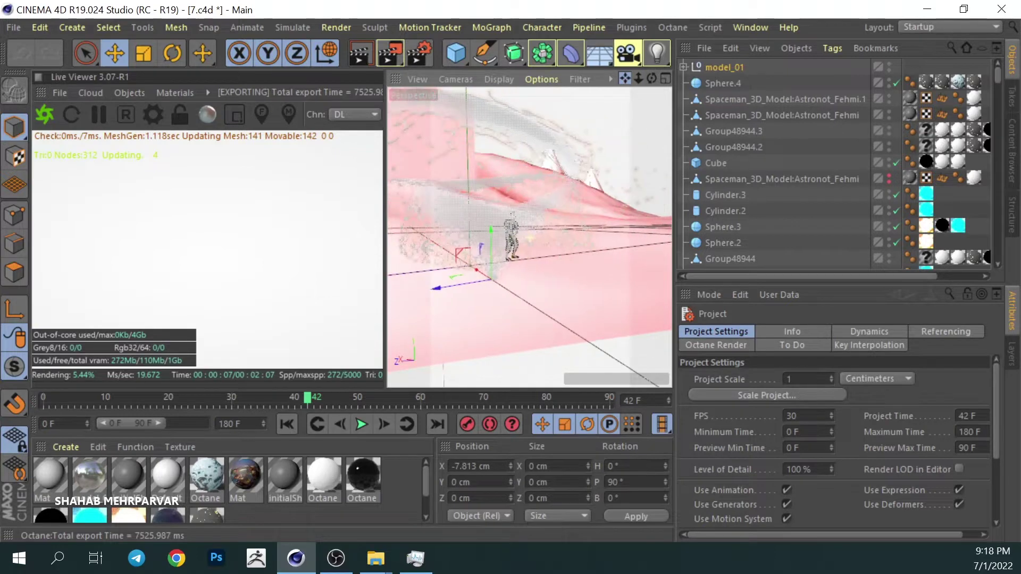
{"action": "left_click_drag", "start_coordinate": [652, 78], "coordinate": [648, 81]}
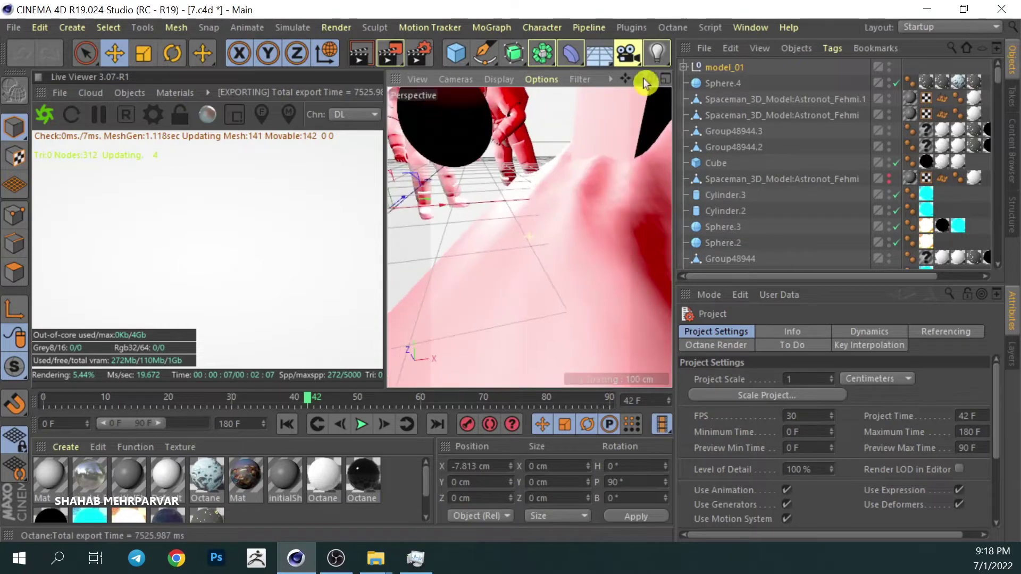
{"action": "left_click_drag", "start_coordinate": [647, 81], "coordinate": [633, 82]}
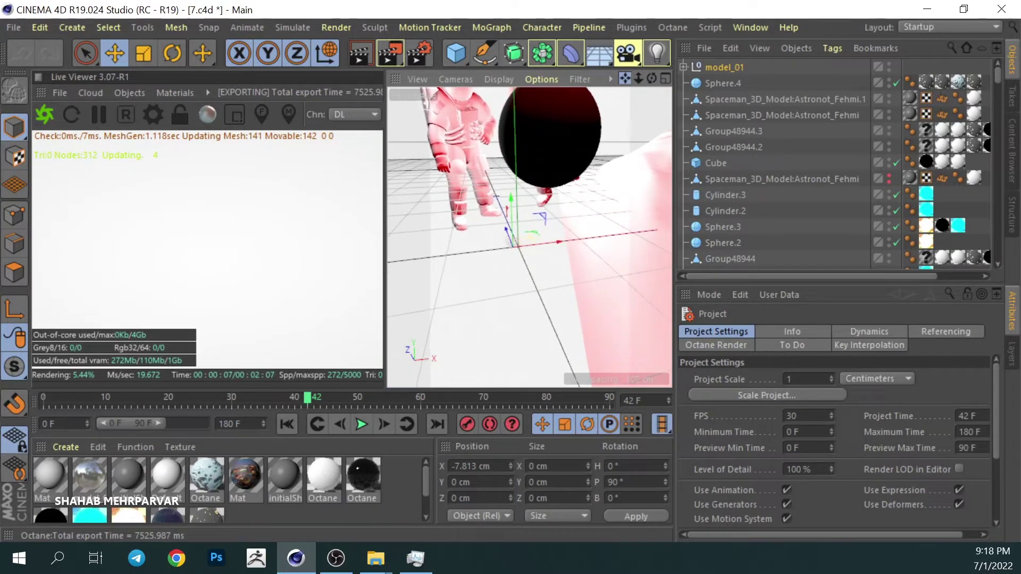
{"action": "left_click_drag", "start_coordinate": [641, 79], "coordinate": [652, 79]}
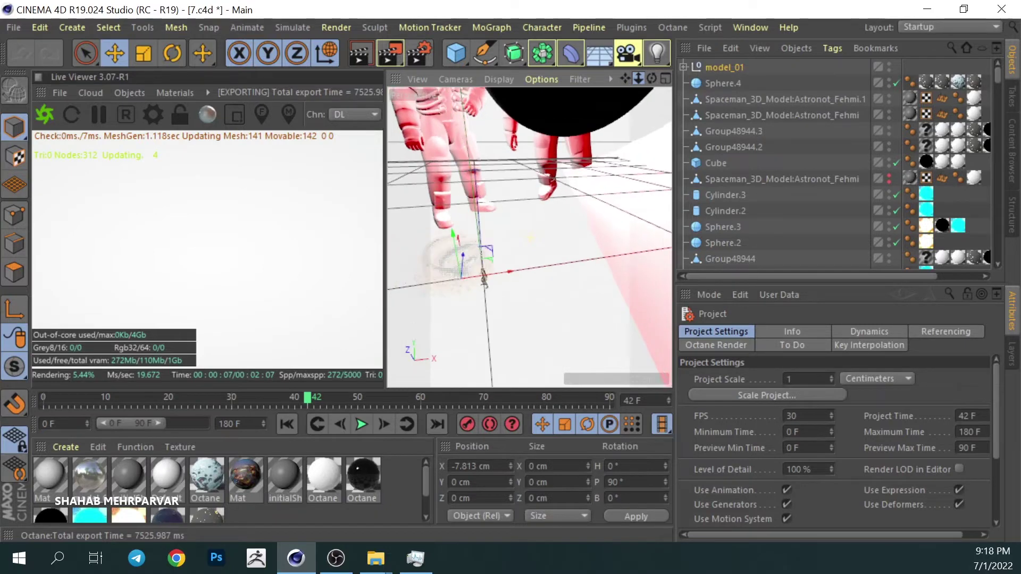
{"action": "left_click_drag", "start_coordinate": [651, 79], "coordinate": [627, 80]}
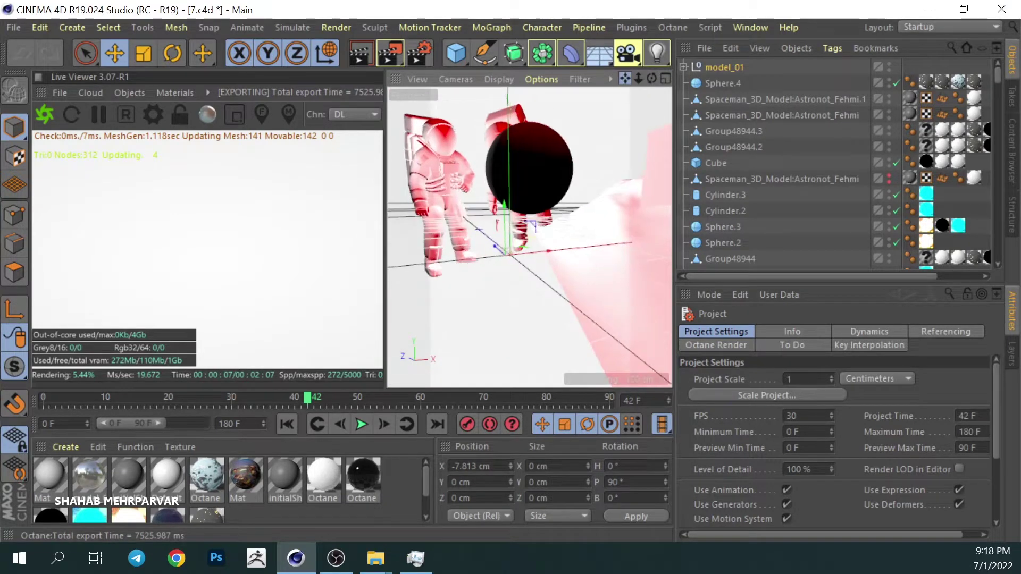
{"action": "mouse_move", "coordinate": [638, 79]}
{"action": "left_mouse_down"}
{"action": "mouse_move", "coordinate": [629, 79]}
{"action": "mouse_move", "coordinate": [651, 85]}
{"action": "left_mouse_up"}
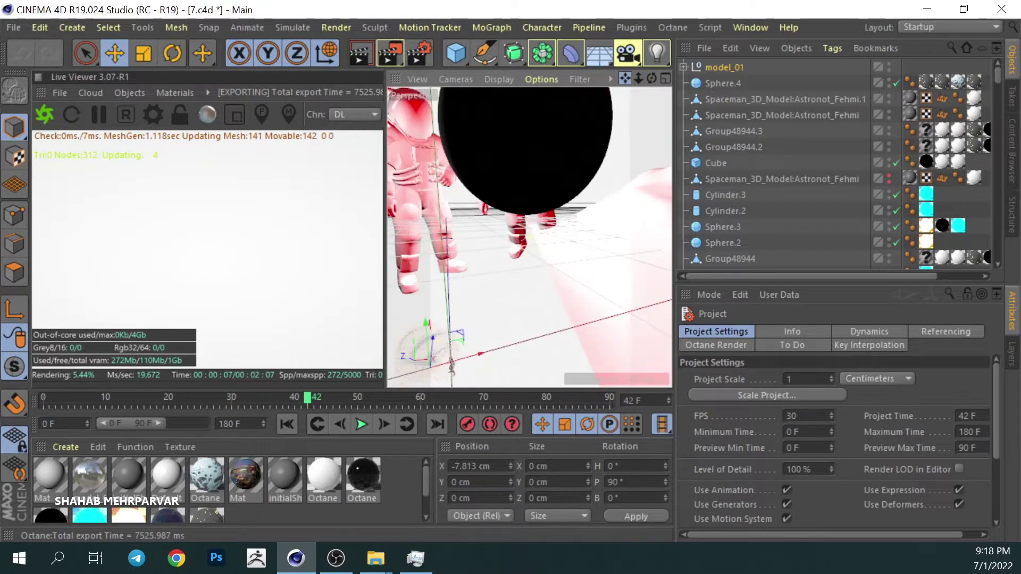
- Reframe on the astronauts with the black sphere to the left, then pull back slightly
{"action": "mouse_move", "coordinate": [651, 85]}
{"action": "left_mouse_down"}
{"action": "mouse_move", "coordinate": [632, 89]}
{"action": "mouse_move", "coordinate": [625, 74]}
{"action": "mouse_move", "coordinate": [658, 84]}
{"action": "left_mouse_up"}
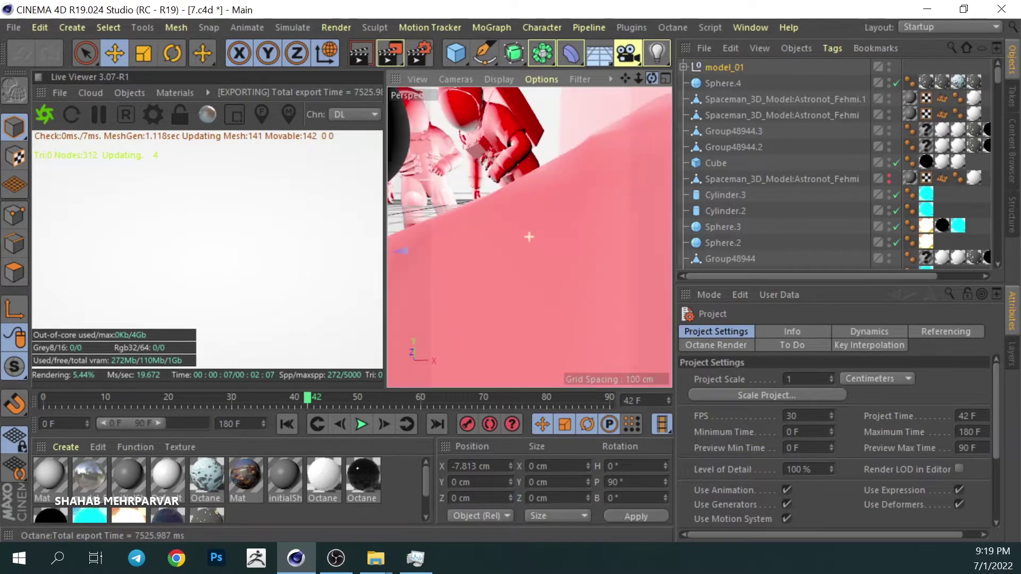
{"action": "mouse_move", "coordinate": [529, 237]}
{"action": "left_mouse_down"}
{"action": "mouse_move", "coordinate": [482, 264]}
{"action": "mouse_move", "coordinate": [530, 236]}
{"action": "left_mouse_up"}
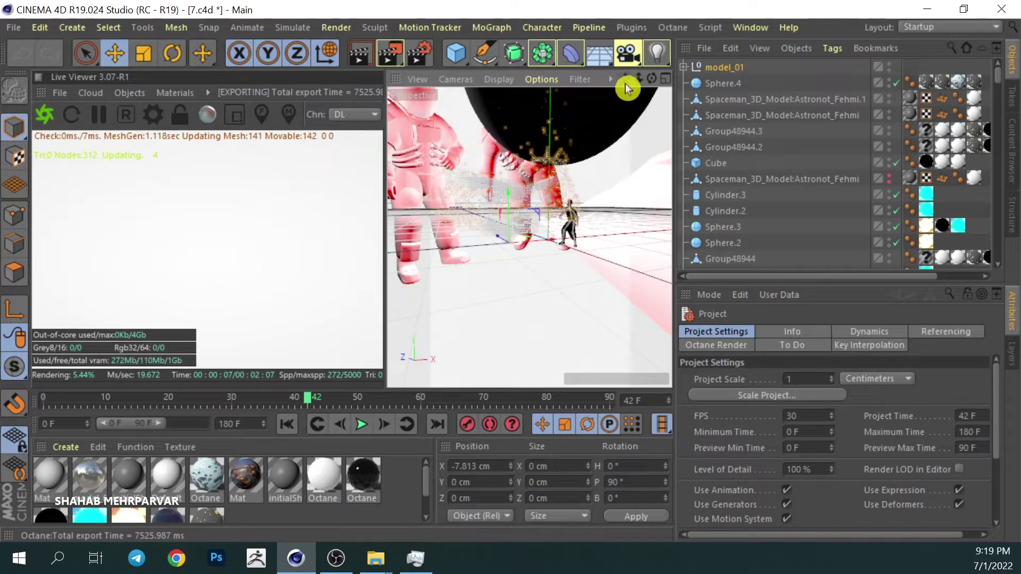
{"action": "mouse_move", "coordinate": [638, 79]}
{"action": "left_mouse_down"}
{"action": "mouse_move", "coordinate": [654, 85]}
{"action": "mouse_move", "coordinate": [630, 81]}
{"action": "left_mouse_up"}
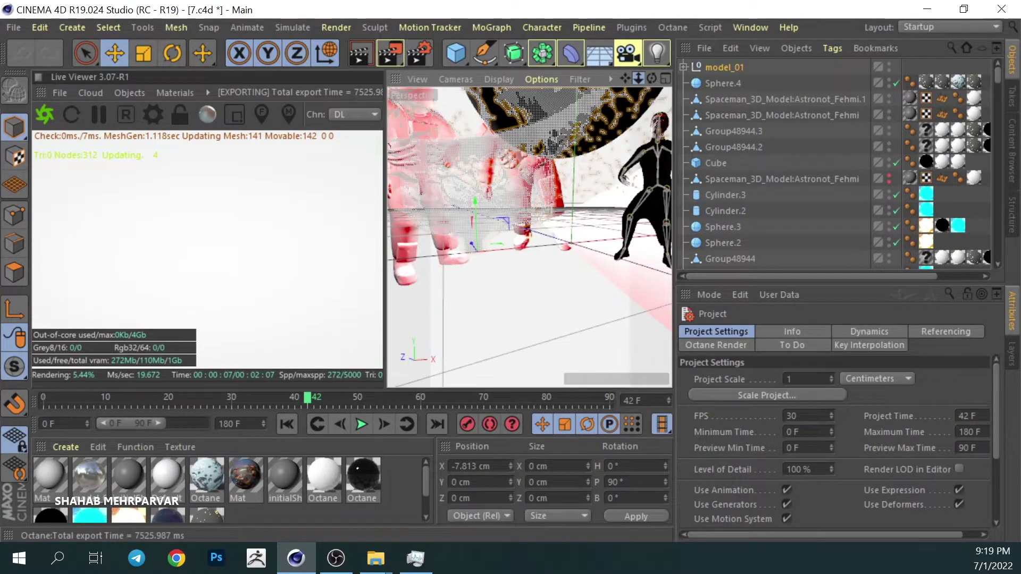
{"action": "left_click_drag", "start_coordinate": [630, 81], "coordinate": [633, 80]}
{"action": "left_click_drag", "start_coordinate": [638, 79], "coordinate": [638, 79]}
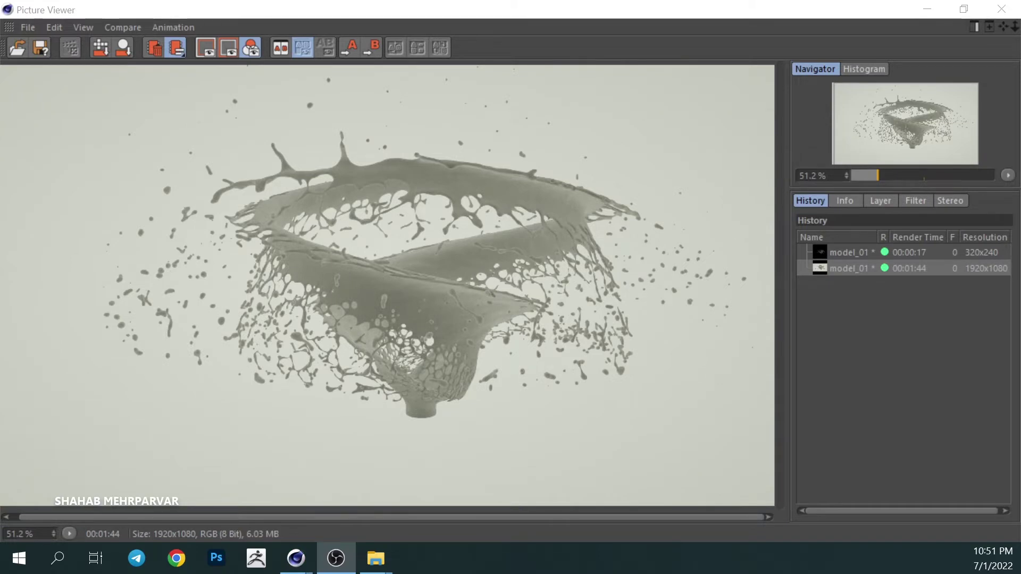
- Save the 1920x1080 History render in JPG format as model_01.jpg on the Desktop
{"action": "right_click", "coordinate": [857, 267]}
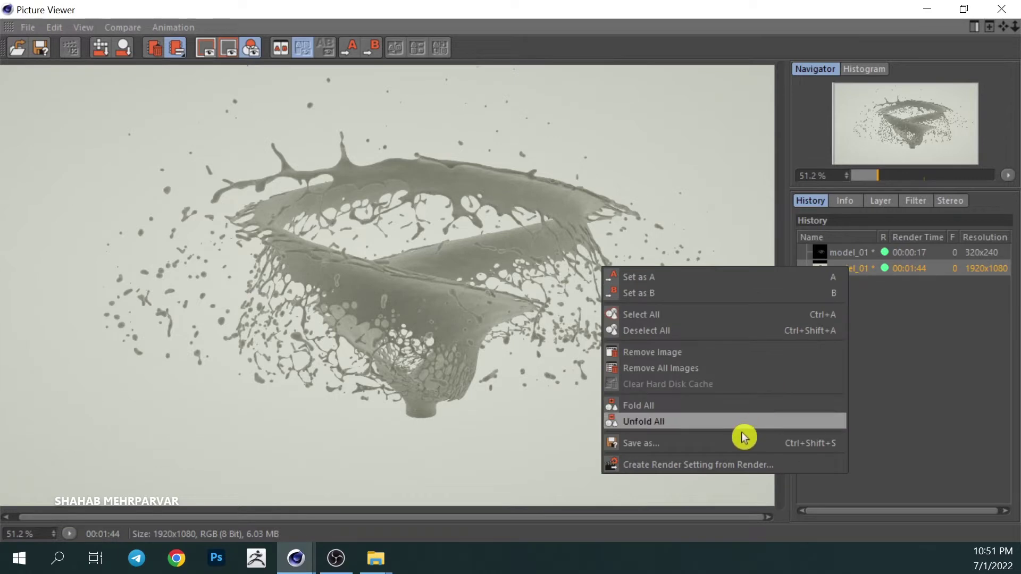
{"action": "left_click", "coordinate": [735, 444]}
{"action": "left_click", "coordinate": [697, 160]}
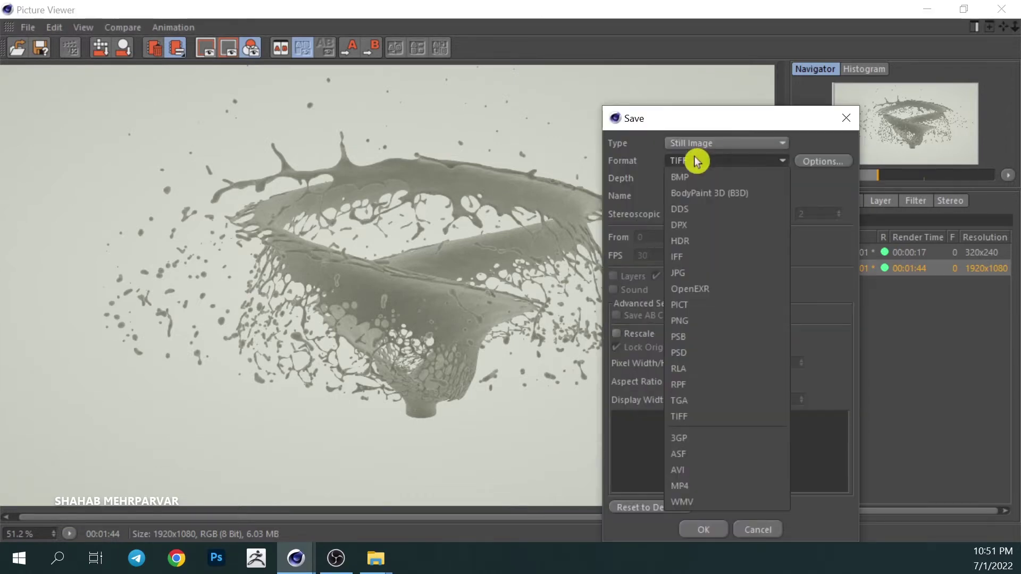
{"action": "left_click", "coordinate": [711, 273]}
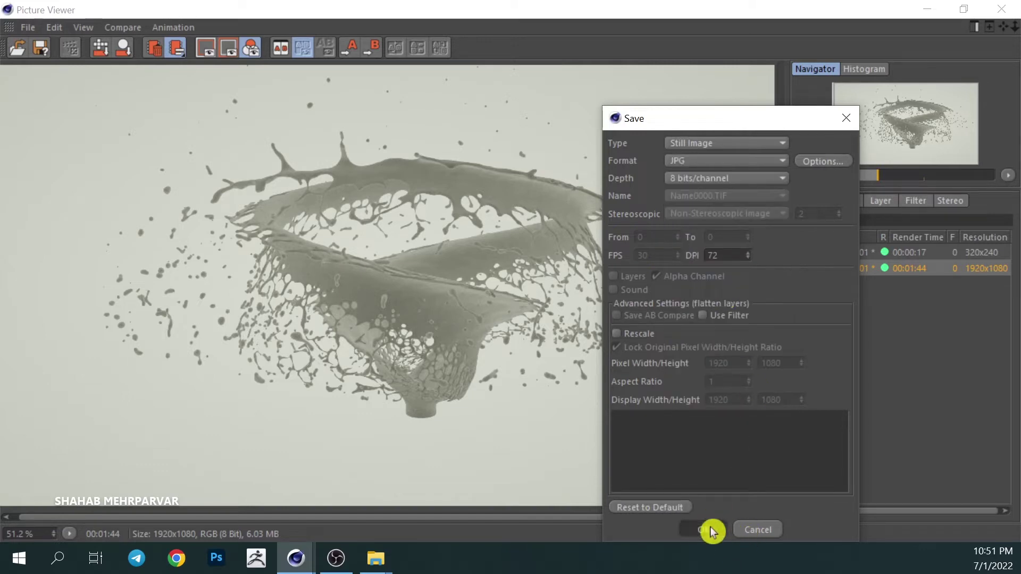
{"action": "left_click", "coordinate": [710, 530]}
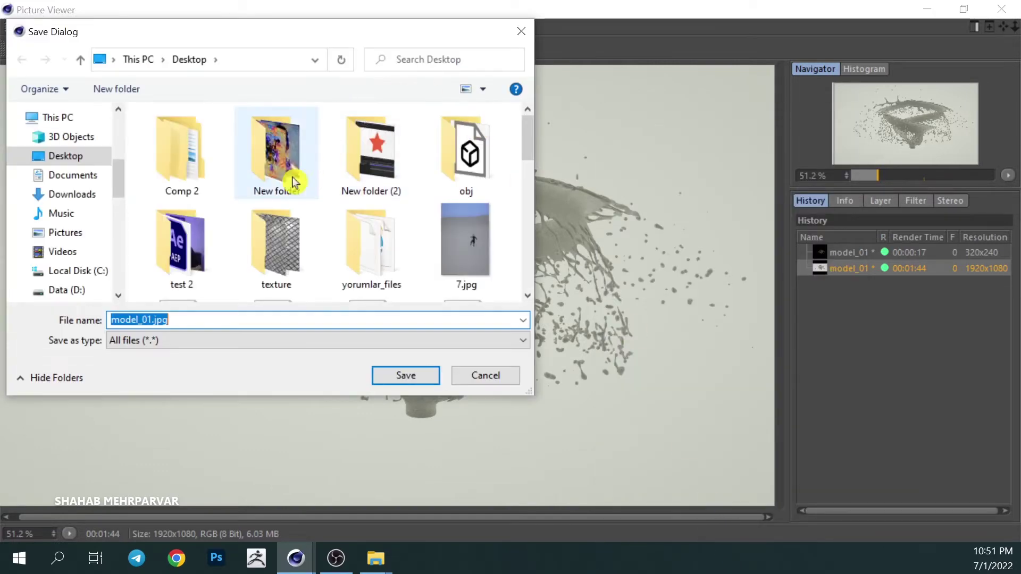
{"action": "left_click", "coordinate": [394, 376]}
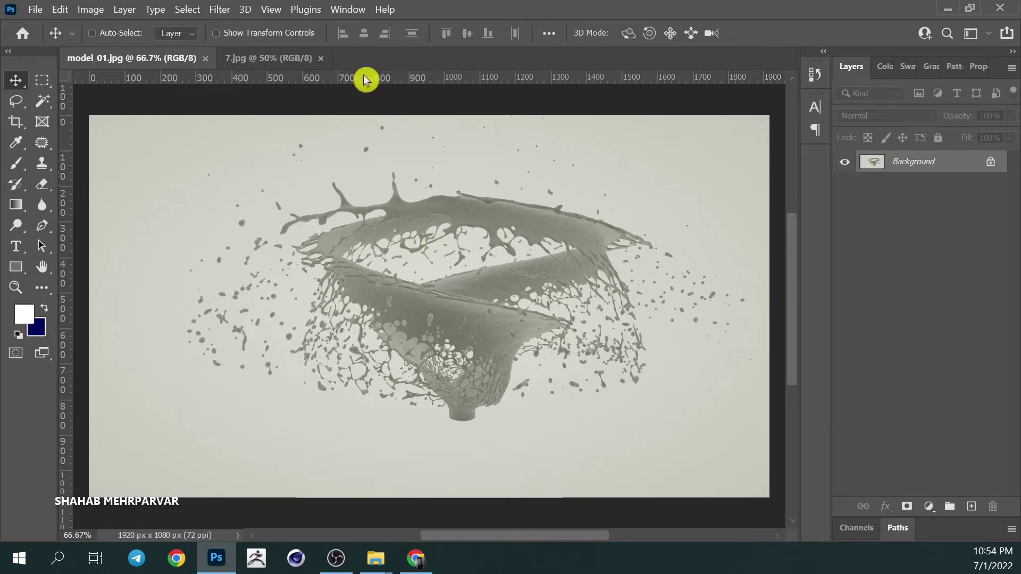
- Dock model_01.jpg beside 7.jpg, unlock its Background layer and apply Remove Background
{"action": "mouse_move", "coordinate": [182, 58]}
{"action": "left_mouse_down"}
{"action": "mouse_move", "coordinate": [405, 301]}
{"action": "mouse_move", "coordinate": [368, 218]}
{"action": "mouse_move", "coordinate": [476, 241]}
{"action": "mouse_move", "coordinate": [388, 261]}
{"action": "mouse_move", "coordinate": [448, 263]}
{"action": "left_mouse_up"}
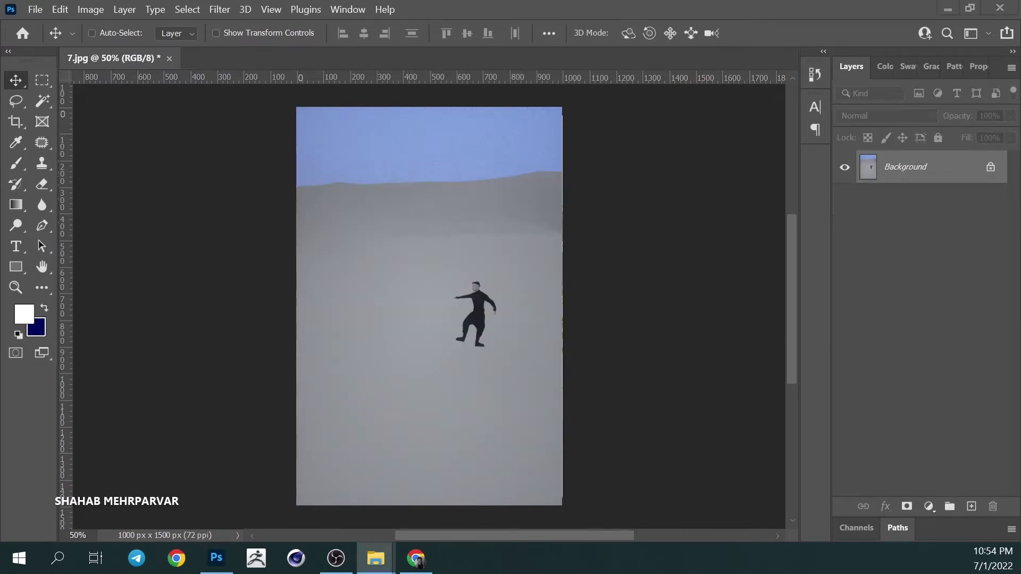
{"action": "left_click_drag", "start_coordinate": [723, 363], "coordinate": [245, 54]}
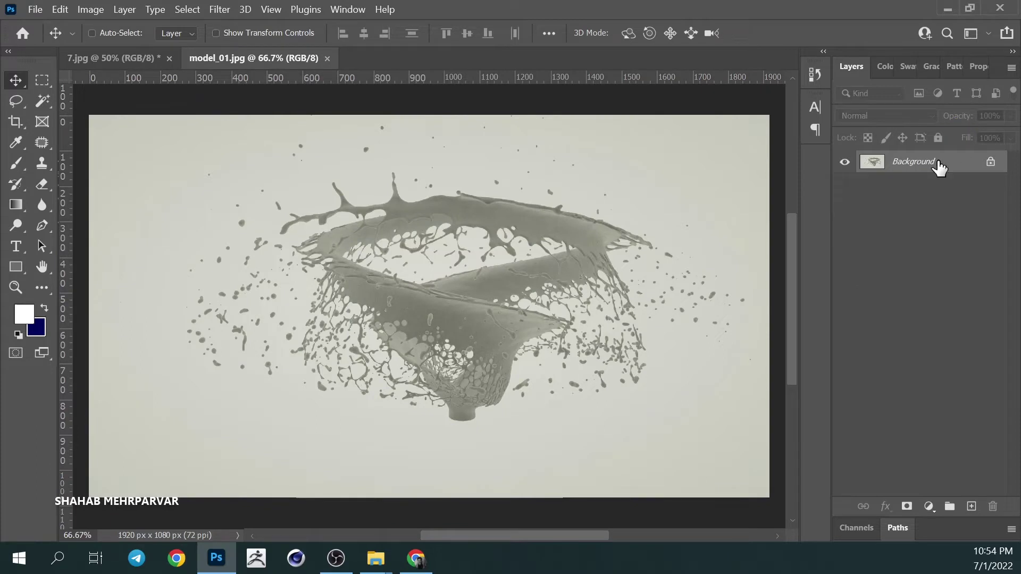
{"action": "left_click", "coordinate": [938, 137]}
{"action": "left_click", "coordinate": [955, 66]}
{"action": "left_click", "coordinate": [909, 320]}
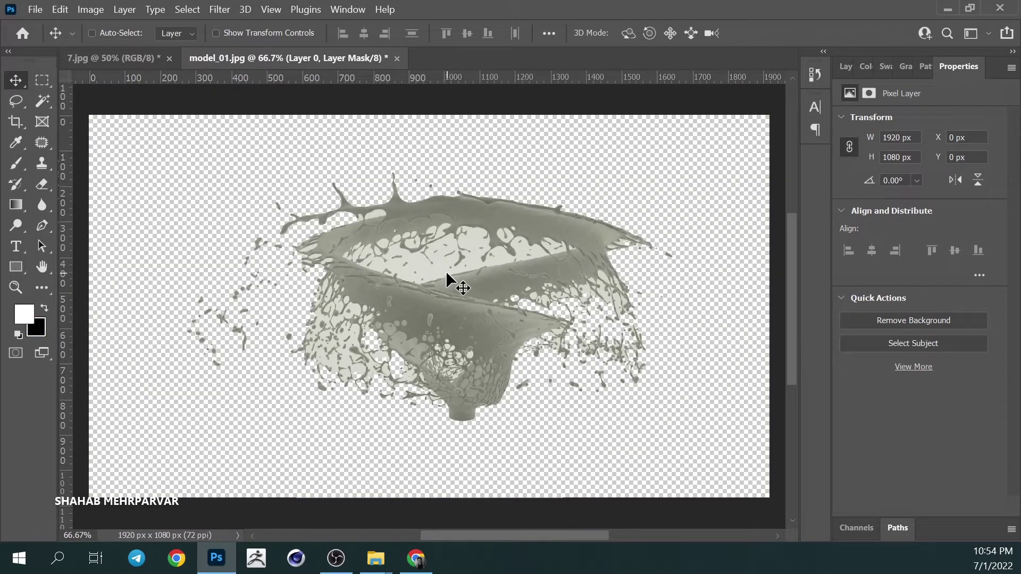
- Magic Wand-select the splash's light inner, left and lower-left areas and droplets
{"action": "left_click", "coordinate": [51, 107]}
{"action": "left_click", "coordinate": [426, 278]}
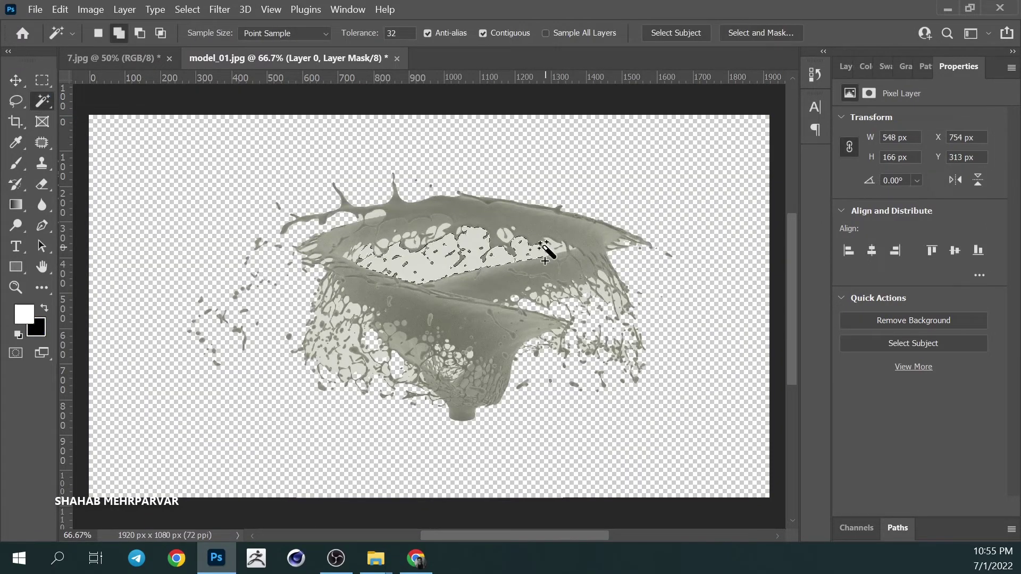
{"action": "left_click", "coordinate": [519, 230], "text": "shift"}
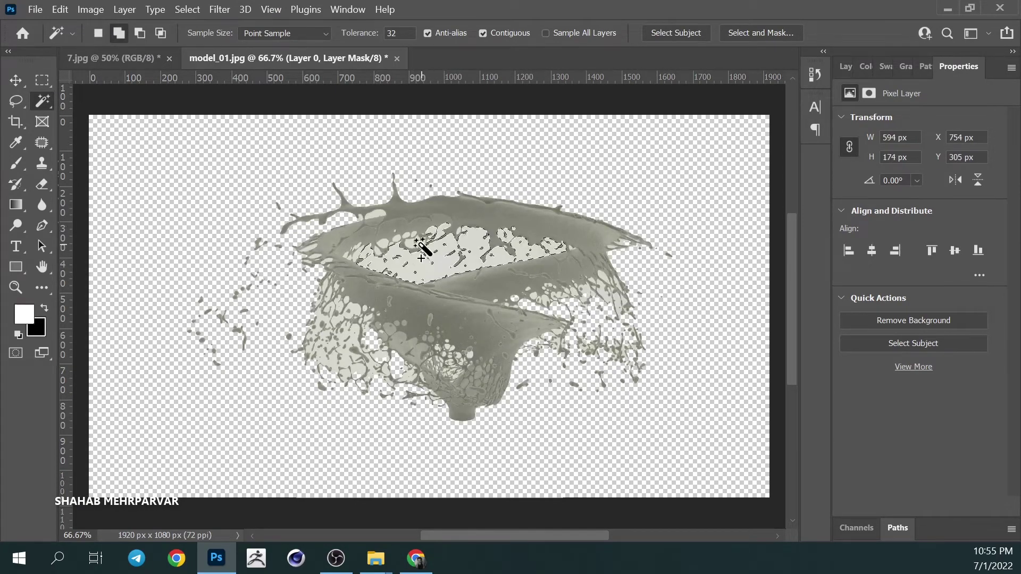
{"action": "left_click", "coordinate": [382, 255], "text": "shift"}
{"action": "left_click", "coordinate": [353, 360], "text": "shift"}
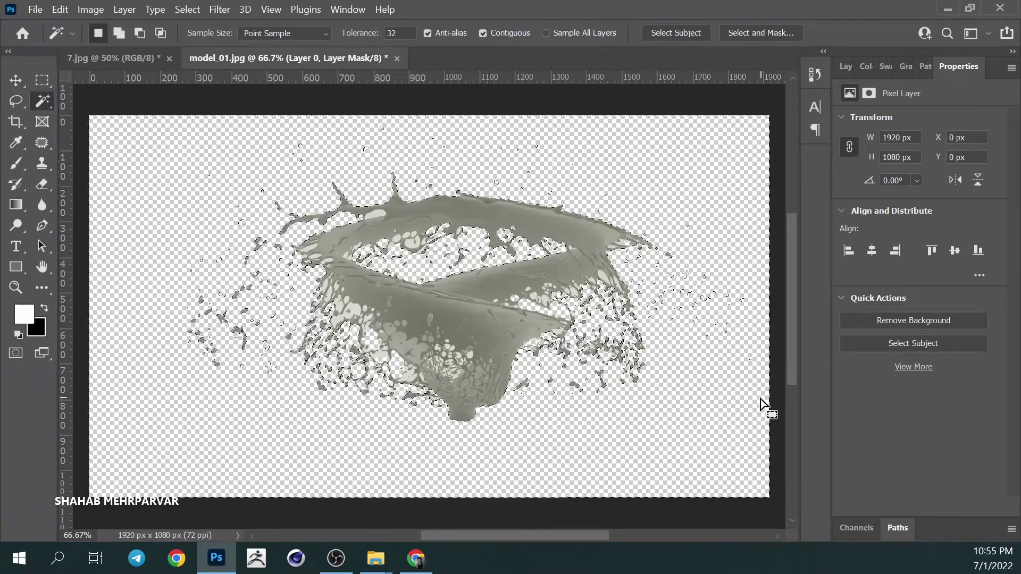
- Clear the selection, try selecting single light patches on the left and lower splash, then deselect
{"action": "key", "text": "ctrl+d"}
{"action": "left_click", "coordinate": [349, 309], "text": "shift"}
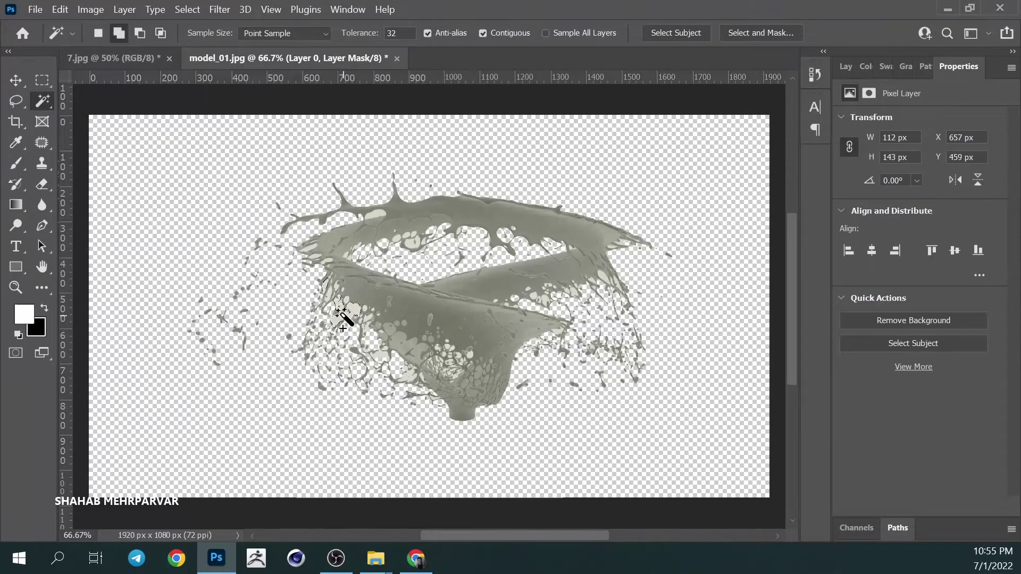
{"action": "left_click", "coordinate": [331, 285], "text": "shift"}
{"action": "key", "text": "ctrl+z"}
{"action": "left_click", "coordinate": [346, 291], "text": "shift"}
{"action": "key", "text": "ctrl+z"}
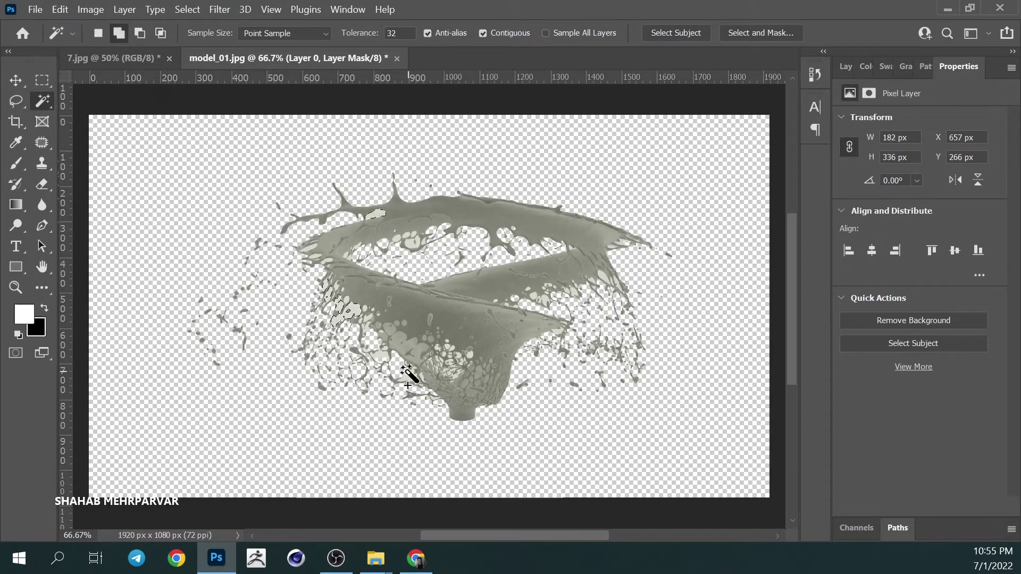
{"action": "left_click", "coordinate": [396, 375], "text": "shift"}
{"action": "key", "text": "ctrl+d"}
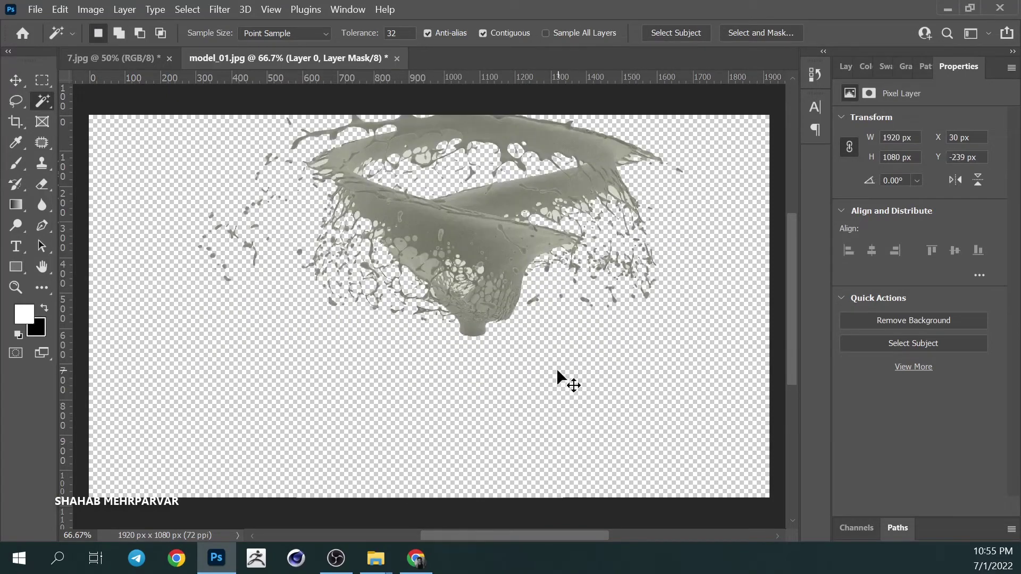
- Copy the whole splash layer and switch to the 7.jpg desert photo
{"action": "key", "text": "ctrl+a"}
{"action": "key", "text": "ctrl+c"}
{"action": "left_click", "coordinate": [160, 58]}
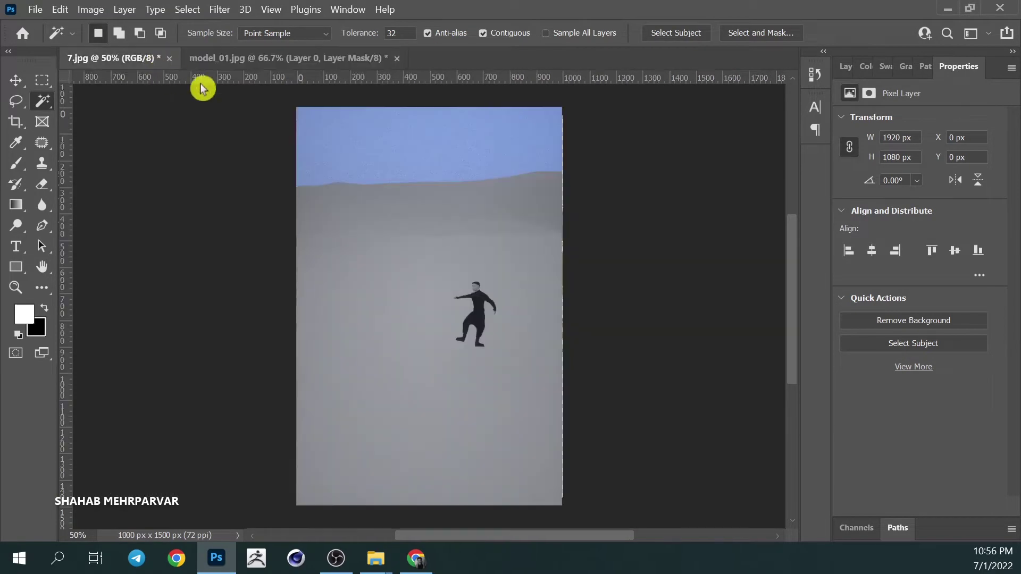
- Drag the masked splash layer from model_01.jpg into the 7.jpg desert photo
{"action": "key", "text": "ctrl+v"}
{"action": "left_click", "coordinate": [849, 64]}
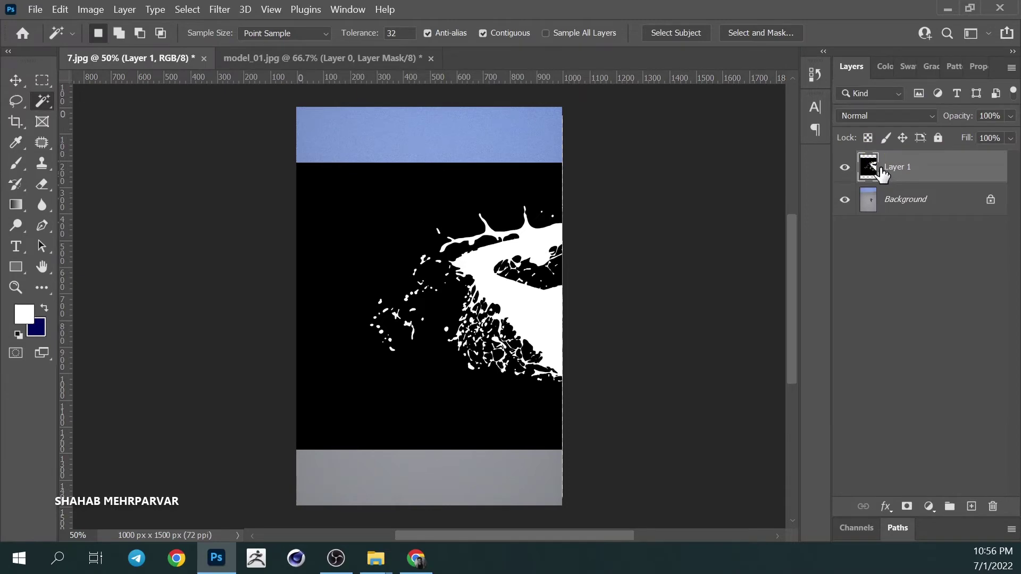
{"action": "key", "text": "ctrl+z"}
{"action": "left_click", "coordinate": [296, 60]}
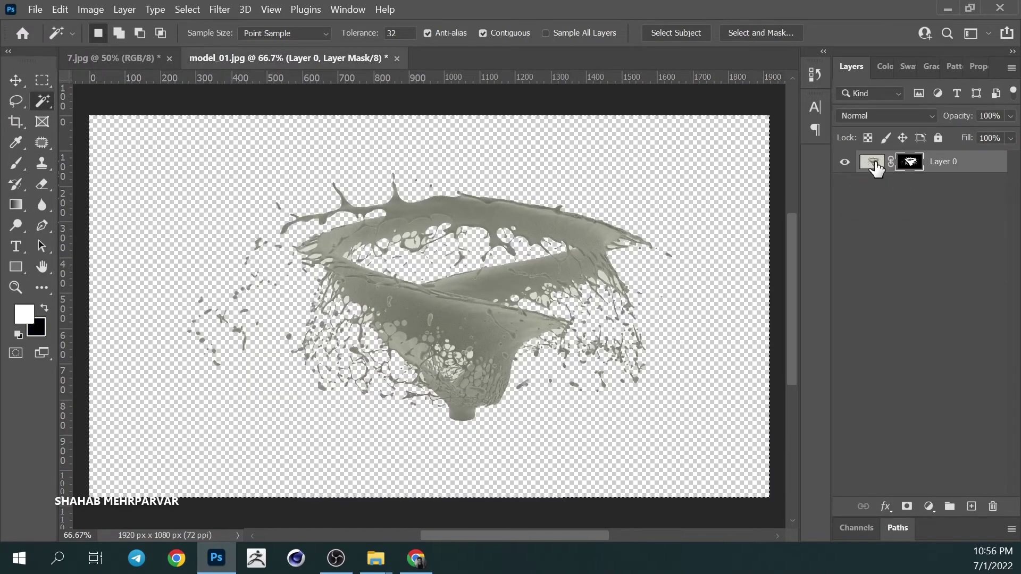
{"action": "left_click", "coordinate": [971, 507]}
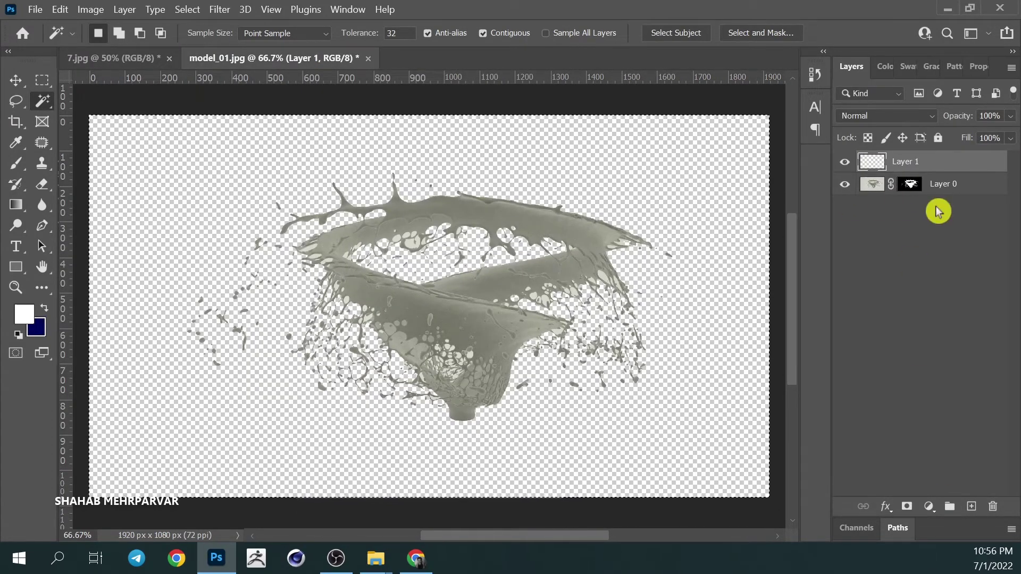
{"action": "key", "text": "ctrl+z"}
{"action": "mouse_move", "coordinate": [942, 171]}
{"action": "left_mouse_down"}
{"action": "mouse_move", "coordinate": [407, 269]}
{"action": "mouse_move", "coordinate": [447, 337]}
{"action": "left_mouse_up"}
- Scale the splash layer down with Free Transform to fit the photo
{"action": "key", "text": "v"}
{"action": "key", "text": "ctrl+t"}
{"action": "left_click_drag", "start_coordinate": [668, 442], "coordinate": [643, 467]}
{"action": "key", "text": "Return"}
- Convert the splash layer to a smart object and reposition it on the photo
{"action": "right_click", "coordinate": [897, 167]}
{"action": "key", "text": "Escape"}
{"action": "right_click", "coordinate": [862, 176]}
{"action": "key", "text": "Escape"}
{"action": "right_click", "coordinate": [954, 171]}
{"action": "left_click", "coordinate": [848, 237]}
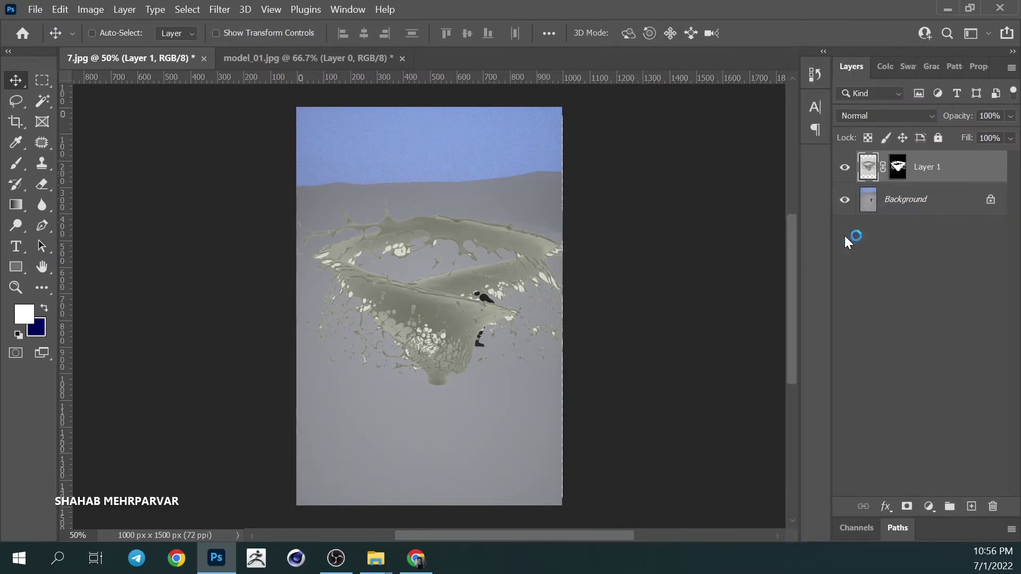
{"action": "left_click_drag", "start_coordinate": [467, 293], "coordinate": [515, 264]}
{"action": "key", "text": "ctrl+t"}
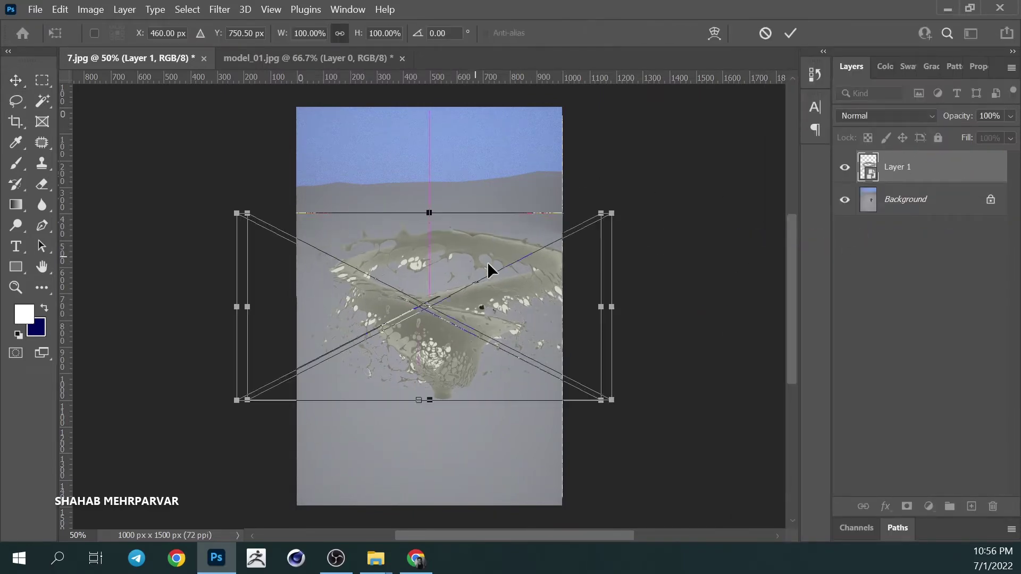
- Scale and move the splash over the figure, trying sizes from about 135% to 176% to 118%
{"action": "left_click_drag", "start_coordinate": [237, 213], "coordinate": [164, 157]}
{"action": "mouse_move", "coordinate": [429, 304]}
{"action": "left_mouse_down"}
{"action": "mouse_move", "coordinate": [457, 295]}
{"action": "mouse_move", "coordinate": [455, 279]}
{"action": "left_mouse_up"}
{"action": "left_click_drag", "start_coordinate": [661, 432], "coordinate": [787, 510]}
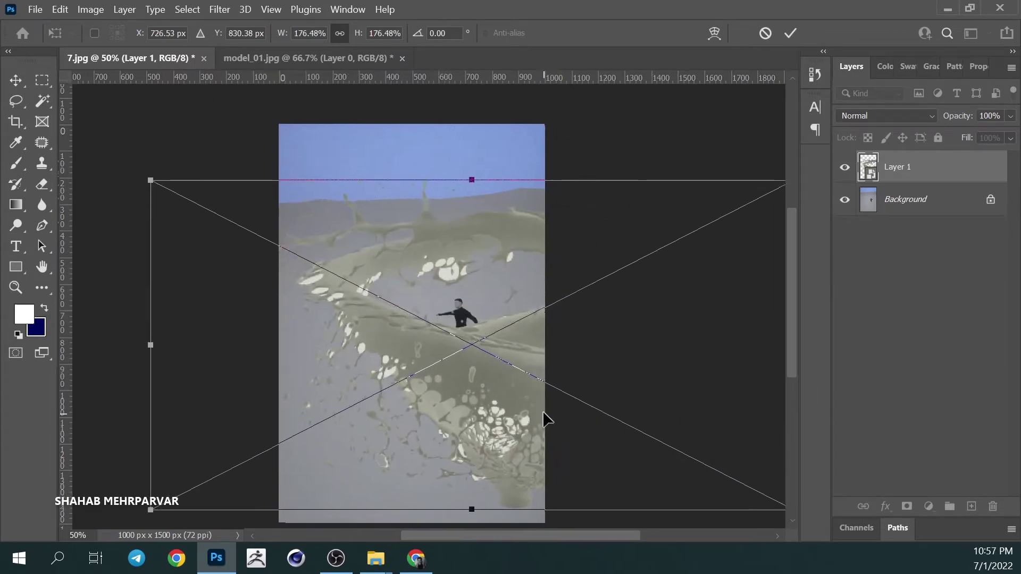
{"action": "left_click_drag", "start_coordinate": [543, 413], "coordinate": [433, 397]}
{"action": "left_click_drag", "start_coordinate": [686, 495], "coordinate": [476, 387]}
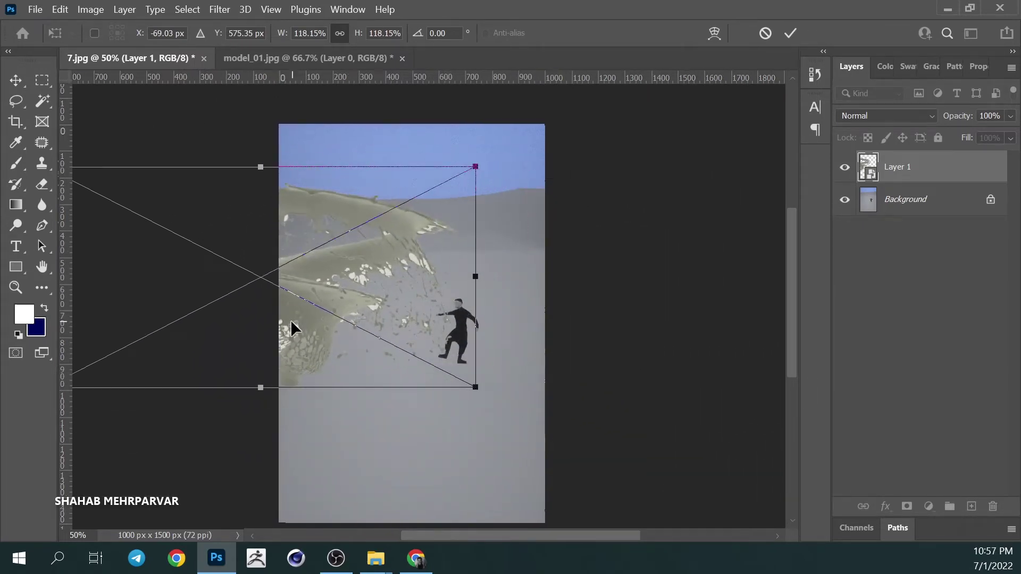
{"action": "left_click_drag", "start_coordinate": [291, 322], "coordinate": [443, 351]}
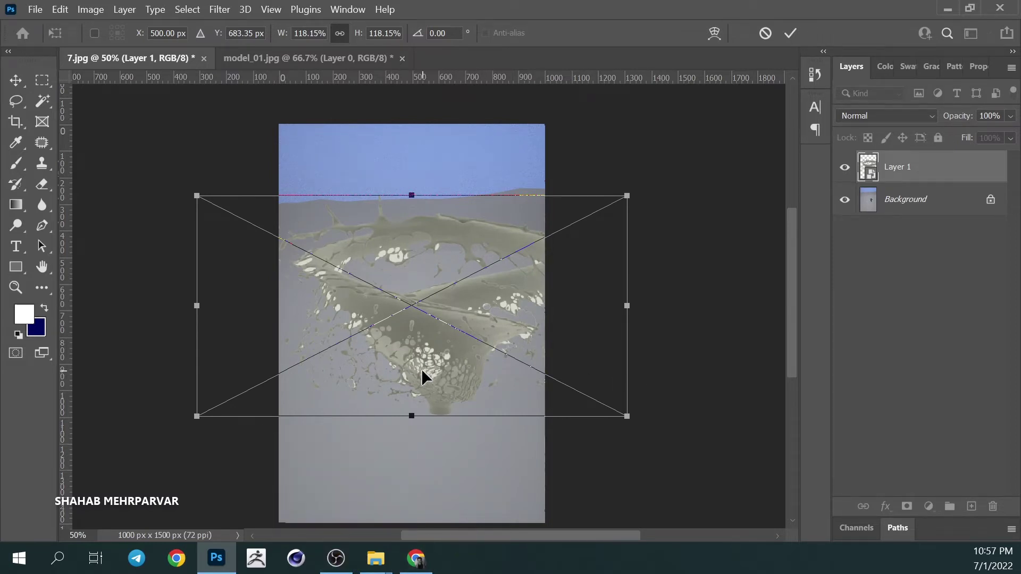
- Refine the splash's size, position and tilt around the figure and commit the transform
{"action": "mouse_move", "coordinate": [451, 376]}
{"action": "left_mouse_down"}
{"action": "mouse_move", "coordinate": [403, 388]}
{"action": "mouse_move", "coordinate": [410, 394]}
{"action": "left_mouse_up"}
{"action": "left_click_drag", "start_coordinate": [154, 215], "coordinate": [209, 244]}
{"action": "mouse_move", "coordinate": [398, 365]}
{"action": "left_mouse_down"}
{"action": "mouse_move", "coordinate": [402, 376]}
{"action": "mouse_move", "coordinate": [385, 369]}
{"action": "left_mouse_up"}
{"action": "mouse_move", "coordinate": [612, 254]}
{"action": "left_mouse_down"}
{"action": "mouse_move", "coordinate": [358, 407]}
{"action": "mouse_move", "coordinate": [406, 398]}
{"action": "mouse_move", "coordinate": [445, 340]}
{"action": "left_mouse_up"}
{"action": "left_click_drag", "start_coordinate": [229, 187], "coordinate": [346, 239]}
{"action": "left_click_drag", "start_coordinate": [430, 292], "coordinate": [359, 343]}
{"action": "mouse_move", "coordinate": [517, 382]}
{"action": "left_mouse_down"}
{"action": "mouse_move", "coordinate": [625, 455]}
{"action": "mouse_move", "coordinate": [579, 410]}
{"action": "left_mouse_up"}
{"action": "mouse_move", "coordinate": [429, 369]}
{"action": "left_mouse_down"}
{"action": "mouse_move", "coordinate": [425, 344]}
{"action": "mouse_move", "coordinate": [435, 382]}
{"action": "left_mouse_up"}
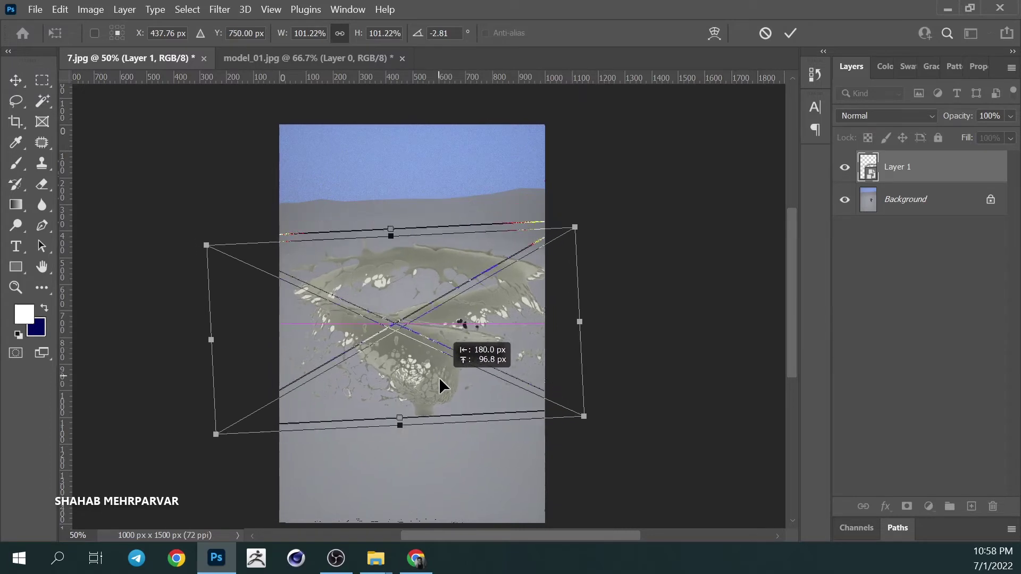
{"action": "key", "text": "Return"}
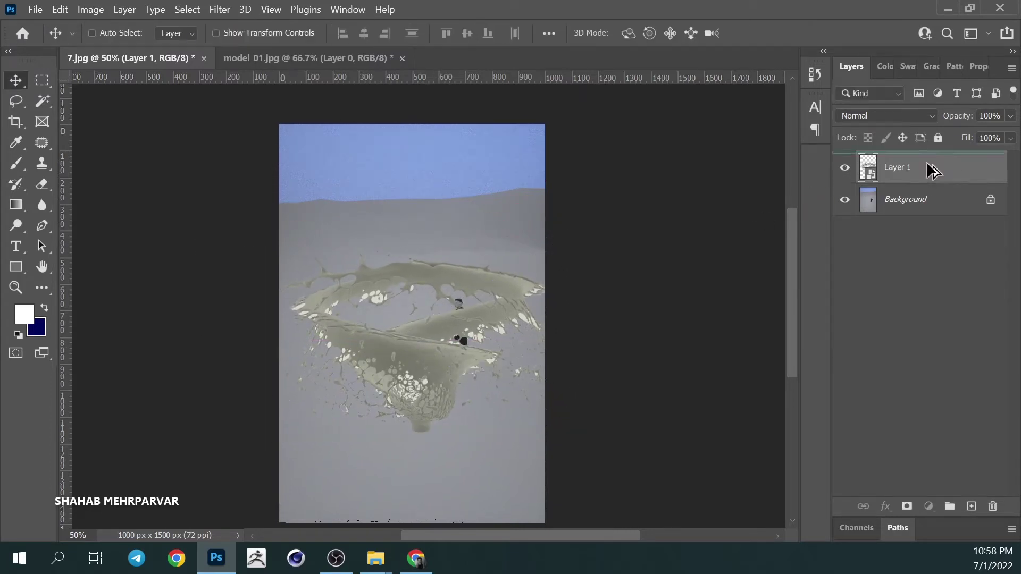
- Duplicate the transformed splash as Layer 1 copy and open Levels on it
{"action": "key", "text": "ctrl+j"}
{"action": "key", "text": "ctrl+l"}
{"action": "left_click_drag", "start_coordinate": [447, 66], "coordinate": [736, 97]}
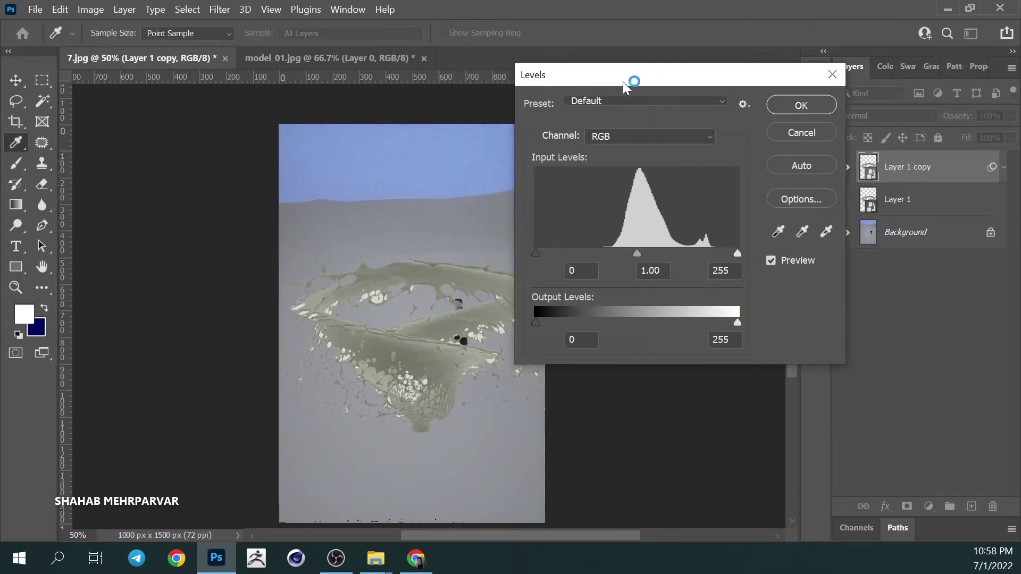
- Set the Levels input values to 88 and 212 and apply them to the splash copy
{"action": "mouse_move", "coordinate": [645, 275]}
{"action": "left_mouse_down"}
{"action": "mouse_move", "coordinate": [742, 283]}
{"action": "mouse_move", "coordinate": [718, 283]}
{"action": "left_mouse_up"}
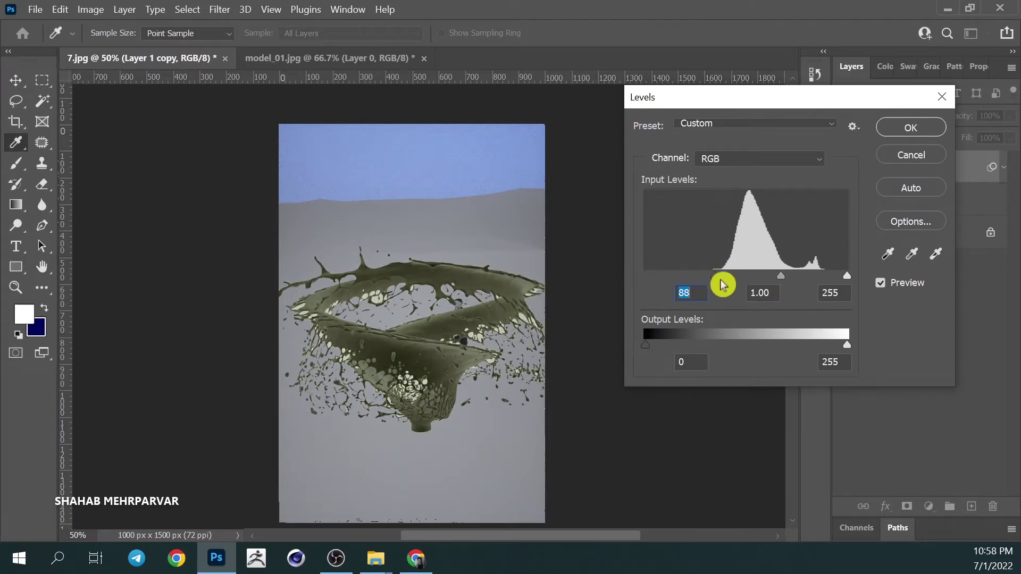
{"action": "left_click_drag", "start_coordinate": [846, 276], "coordinate": [817, 282]}
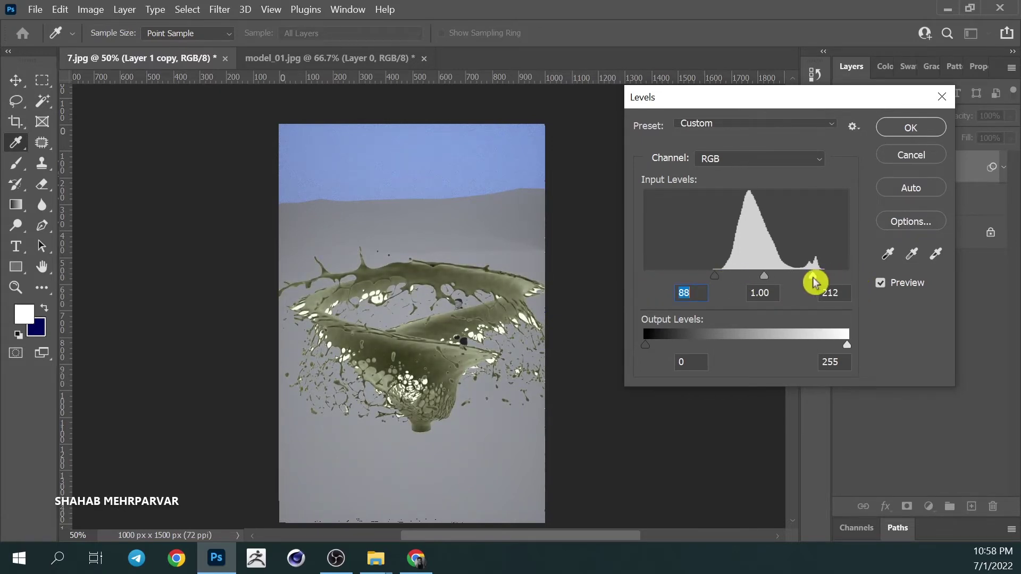
{"action": "key", "text": "Return"}
- Open the Gradient Map adjustment from the Image menu for the splash copy
{"action": "key", "text": "v"}
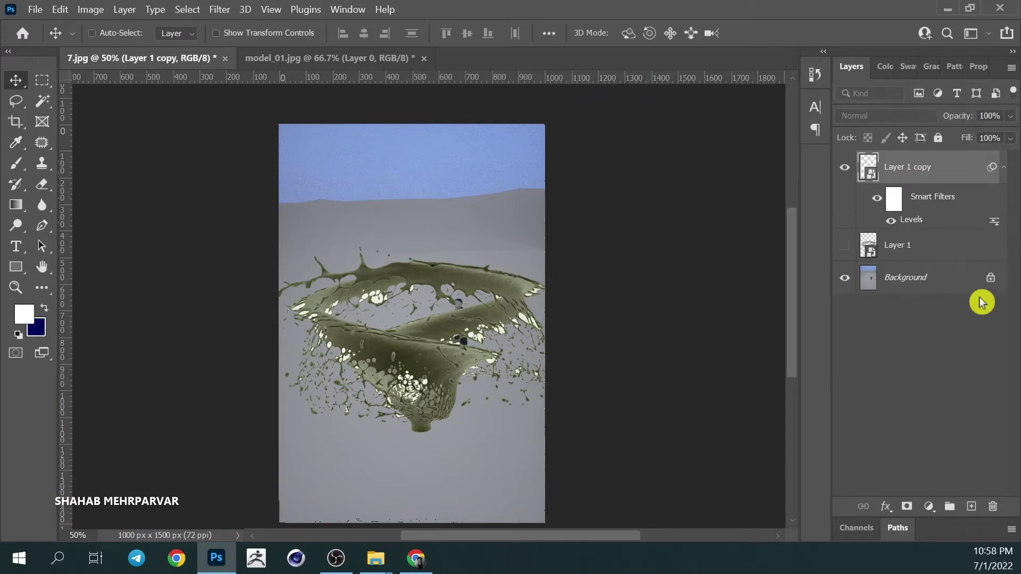
{"action": "left_click", "coordinate": [85, 16]}
{"action": "mouse_move", "coordinate": [121, 156]}
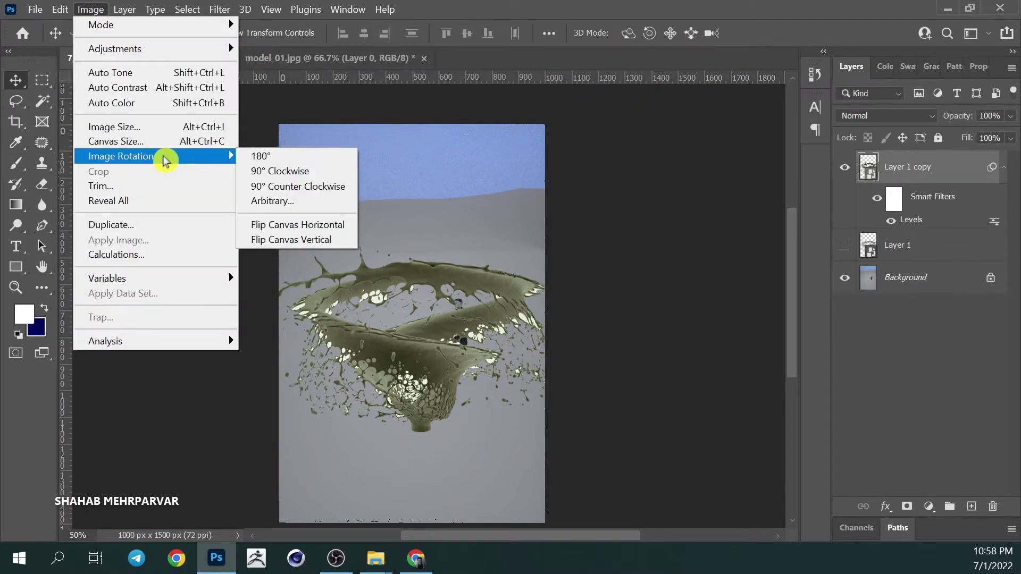
{"action": "left_click", "coordinate": [173, 128]}
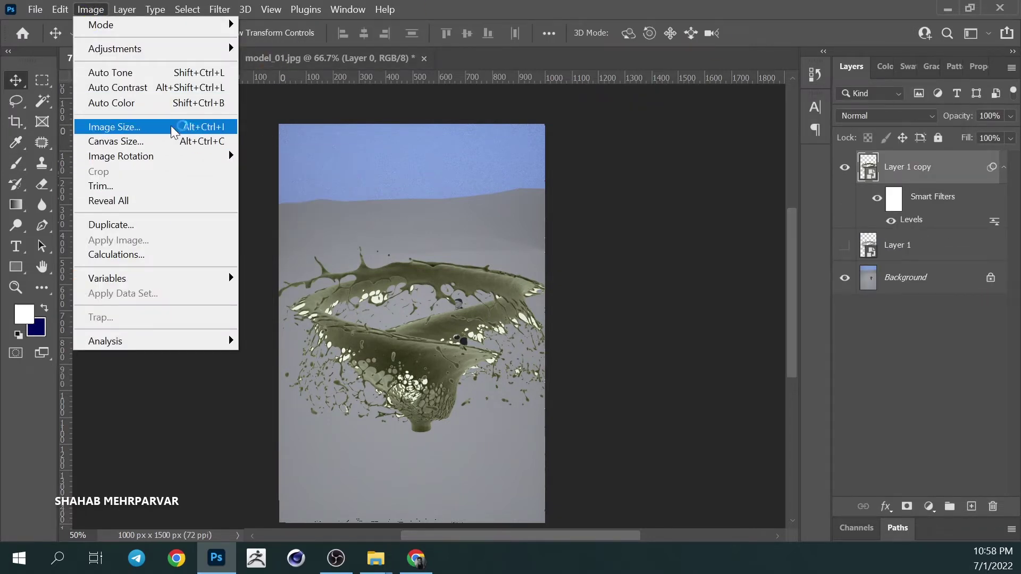
{"action": "mouse_move", "coordinate": [115, 49]}
{"action": "left_click", "coordinate": [333, 277]}
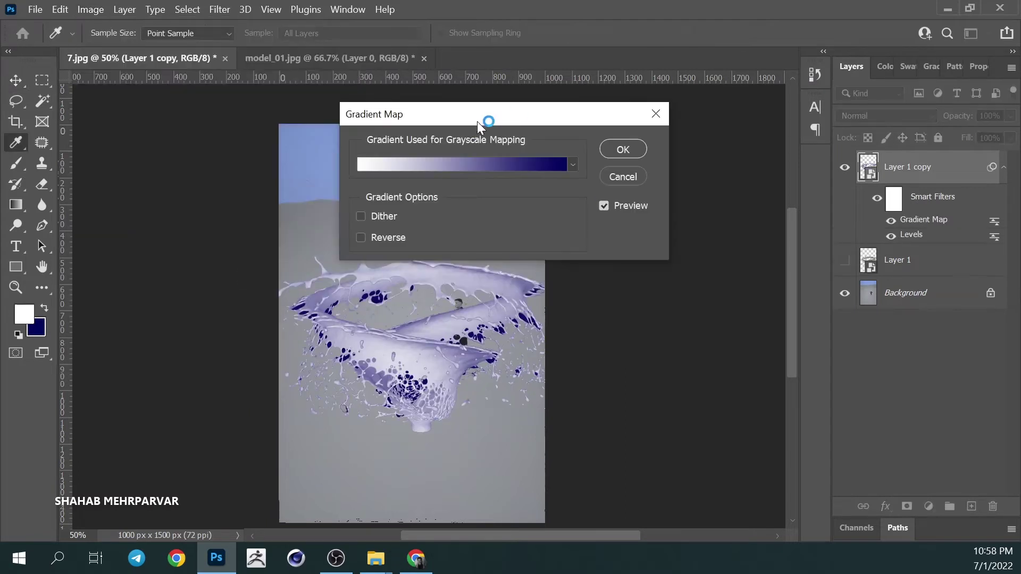
- Load a magenta-to-blue gradient from the Purples presets into the Gradient Map
{"action": "left_click_drag", "start_coordinate": [478, 122], "coordinate": [653, 97]}
{"action": "left_click", "coordinate": [638, 145]}
{"action": "left_click", "coordinate": [346, 78]}
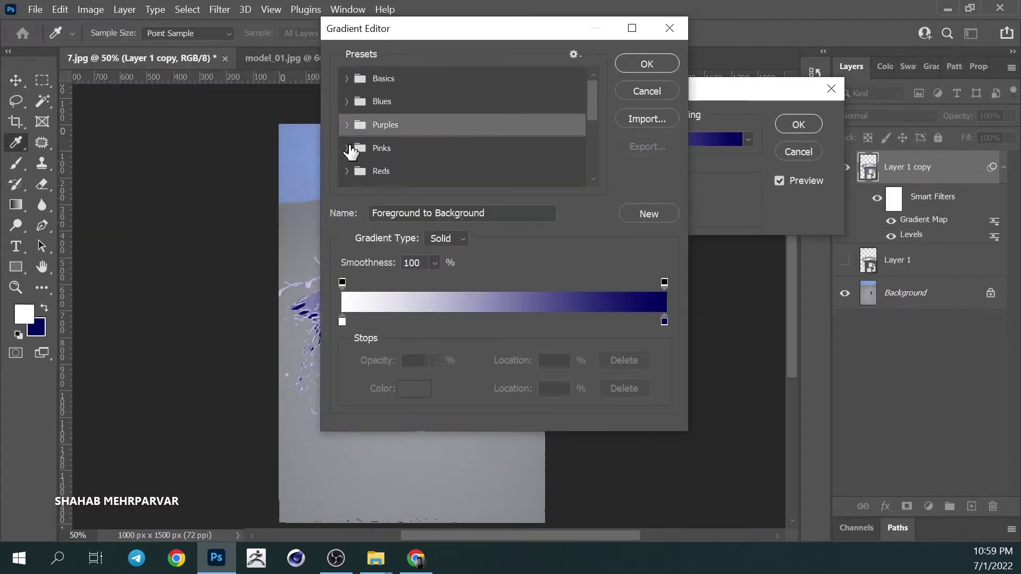
{"action": "left_click", "coordinate": [347, 125]}
{"action": "left_click", "coordinate": [444, 164]}
{"action": "left_click", "coordinate": [647, 64]}
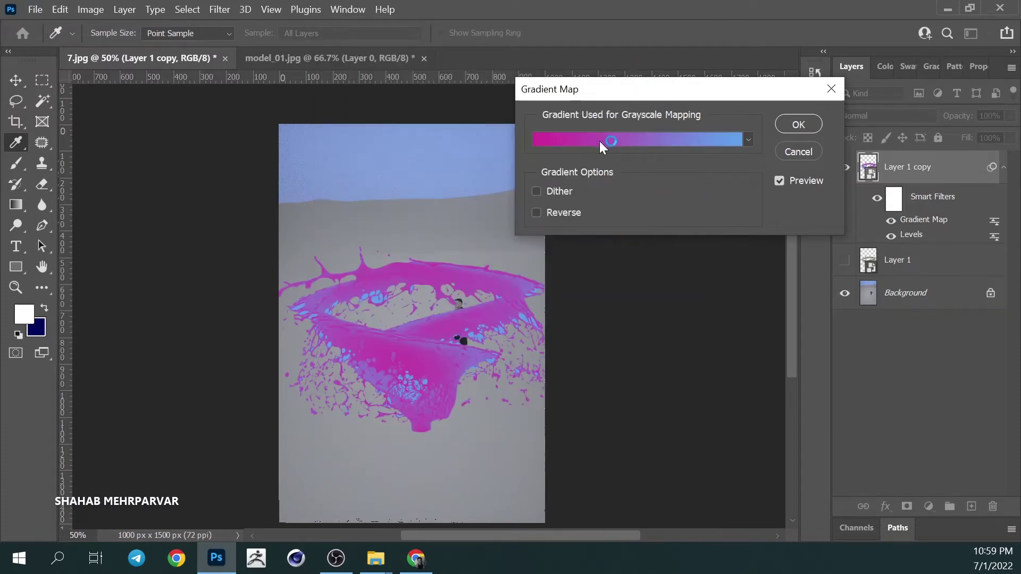
- Move the blue stop to 20% and add a yellow colour stop at 66%
{"action": "left_click", "coordinate": [596, 145]}
{"action": "left_click_drag", "start_coordinate": [497, 54], "coordinate": [706, 32]}
{"action": "mouse_move", "coordinate": [871, 326]}
{"action": "left_mouse_down"}
{"action": "mouse_move", "coordinate": [614, 325]}
{"action": "mouse_move", "coordinate": [675, 325]}
{"action": "left_mouse_up"}
{"action": "left_click_drag", "start_coordinate": [552, 325], "coordinate": [760, 325]}
{"action": "left_click", "coordinate": [620, 393]}
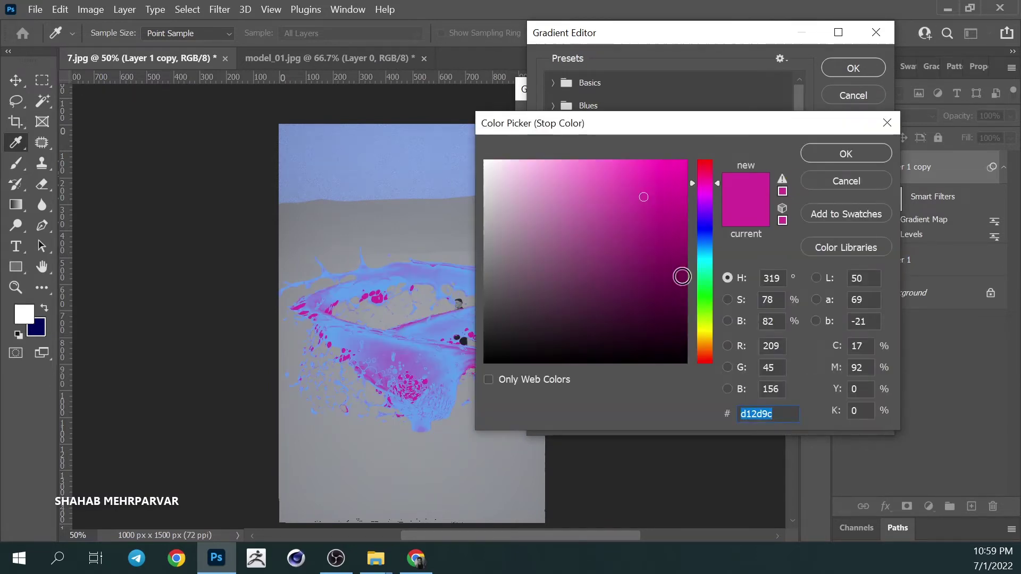
{"action": "left_click", "coordinate": [700, 328]}
{"action": "left_click_drag", "start_coordinate": [643, 200], "coordinate": [688, 159]}
{"action": "left_click", "coordinate": [856, 152]}
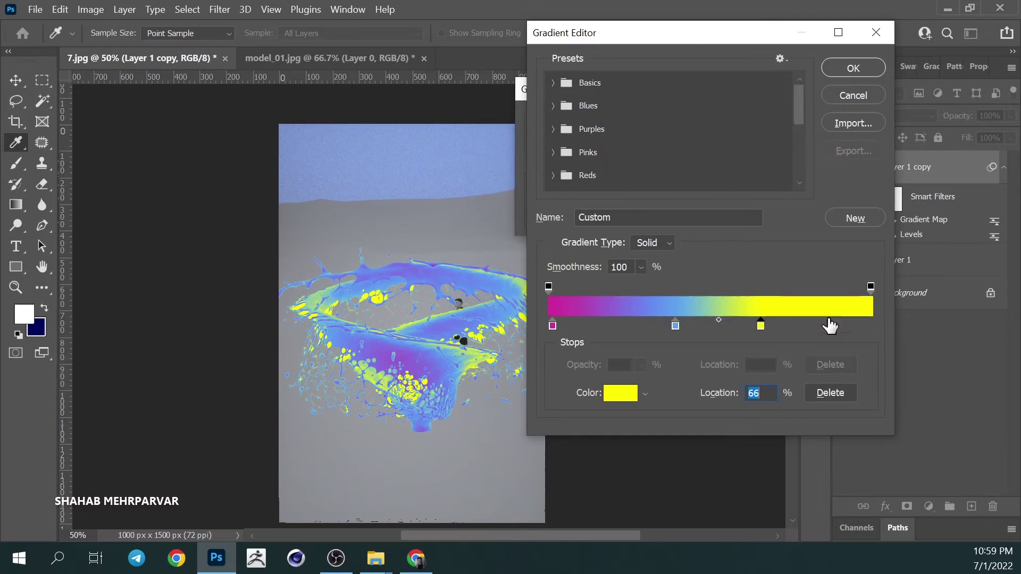
- Add a green colour stop at 79% and accept the rainbow gradient
{"action": "left_click", "coordinate": [675, 325]}
{"action": "left_click", "coordinate": [809, 325]}
{"action": "left_click_drag", "start_coordinate": [809, 325], "coordinate": [629, 419]}
{"action": "left_click", "coordinate": [803, 325]}
{"action": "left_click", "coordinate": [627, 393]}
{"action": "left_click", "coordinate": [716, 295]}
{"action": "left_click_drag", "start_coordinate": [678, 189], "coordinate": [677, 167]}
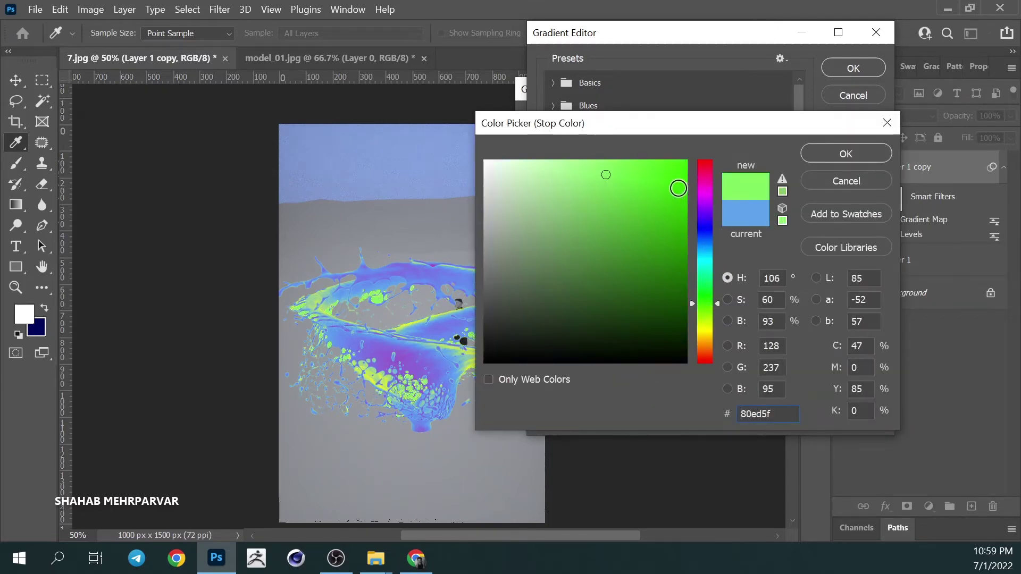
{"action": "left_click", "coordinate": [843, 154]}
{"action": "key", "text": "Return"}
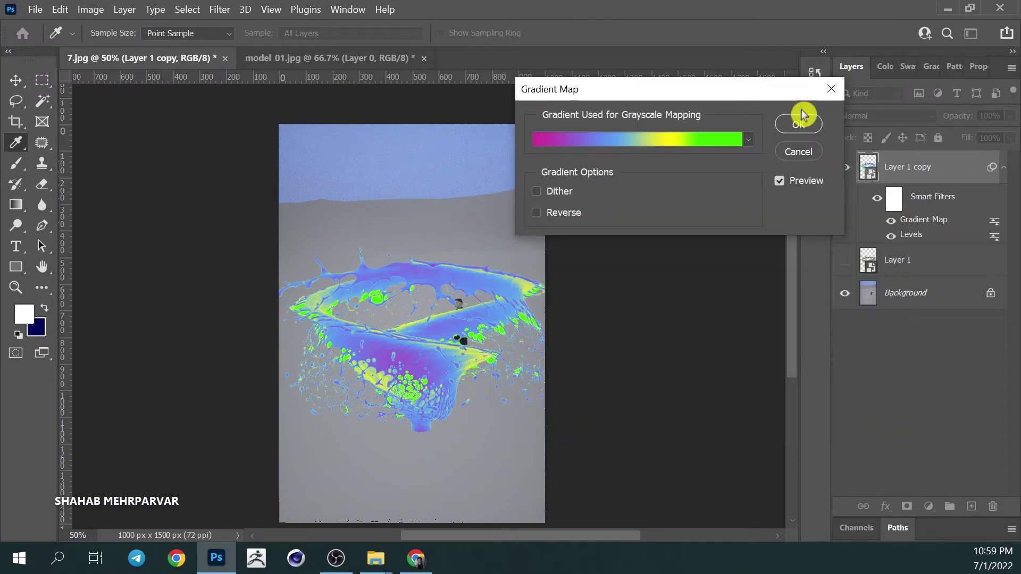
- Add an orange colour stop at the 98% end of the gradient
{"action": "left_click", "coordinate": [642, 139]}
{"action": "left_click_drag", "start_coordinate": [555, 329], "coordinate": [865, 325]}
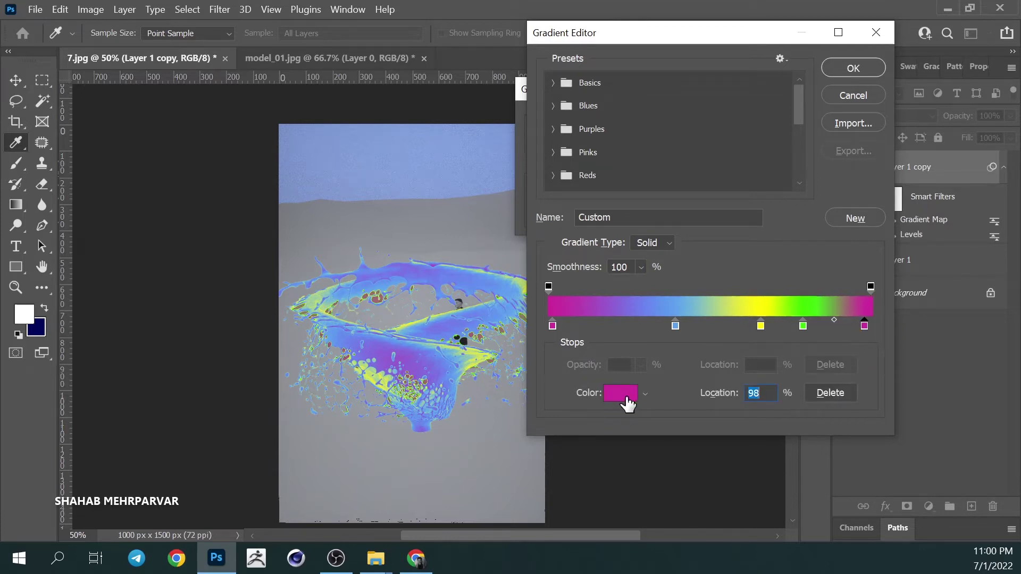
{"action": "left_click", "coordinate": [627, 404]}
{"action": "left_click_drag", "start_coordinate": [704, 173], "coordinate": [709, 344]}
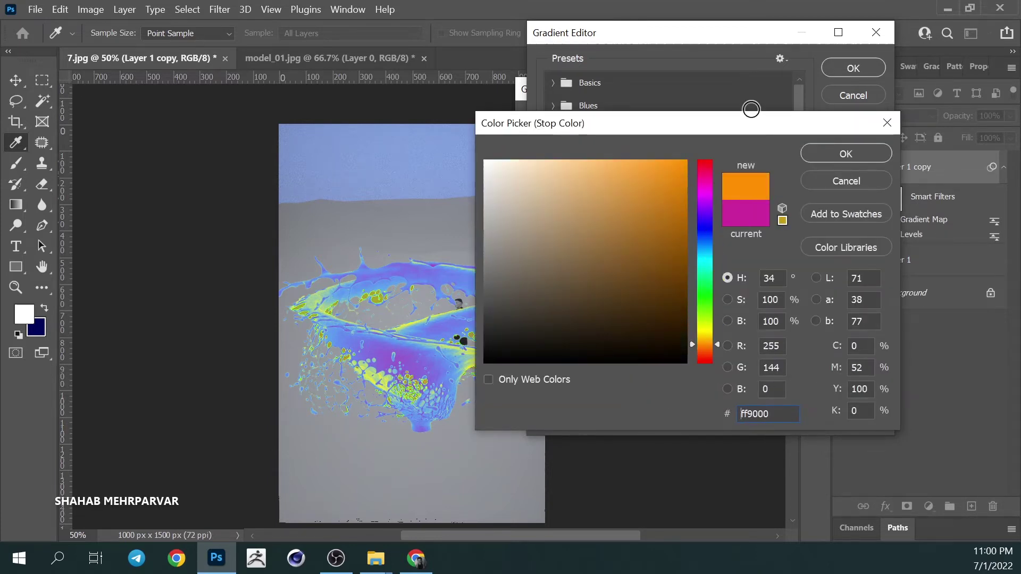
{"action": "left_click", "coordinate": [848, 157]}
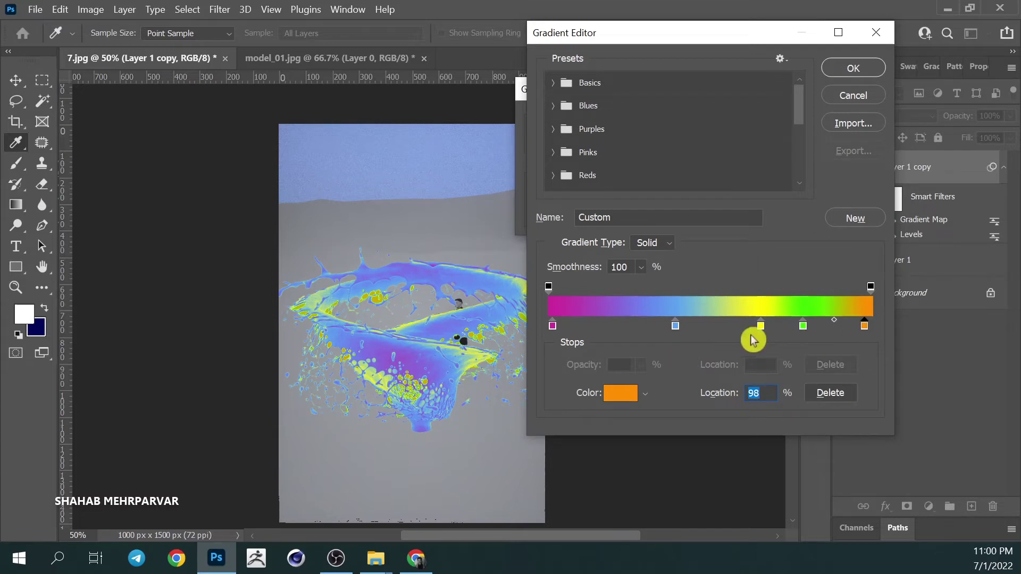
- Reposition that end stop, recolour it bright magenta, and apply the finished Gradient Map
{"action": "mouse_move", "coordinate": [864, 325]}
{"action": "left_mouse_down"}
{"action": "mouse_move", "coordinate": [615, 335]}
{"action": "mouse_move", "coordinate": [633, 346]}
{"action": "left_mouse_up"}
{"action": "left_click", "coordinate": [620, 393]}
{"action": "left_click_drag", "start_coordinate": [711, 259], "coordinate": [711, 193]}
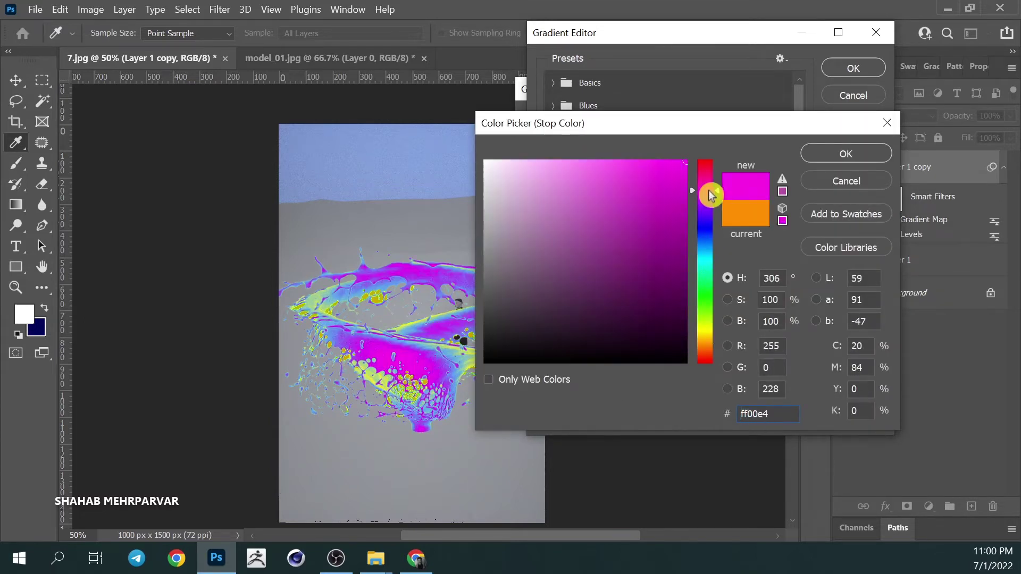
{"action": "left_click", "coordinate": [845, 153]}
{"action": "left_click", "coordinate": [860, 72]}
{"action": "left_click", "coordinate": [797, 123]}
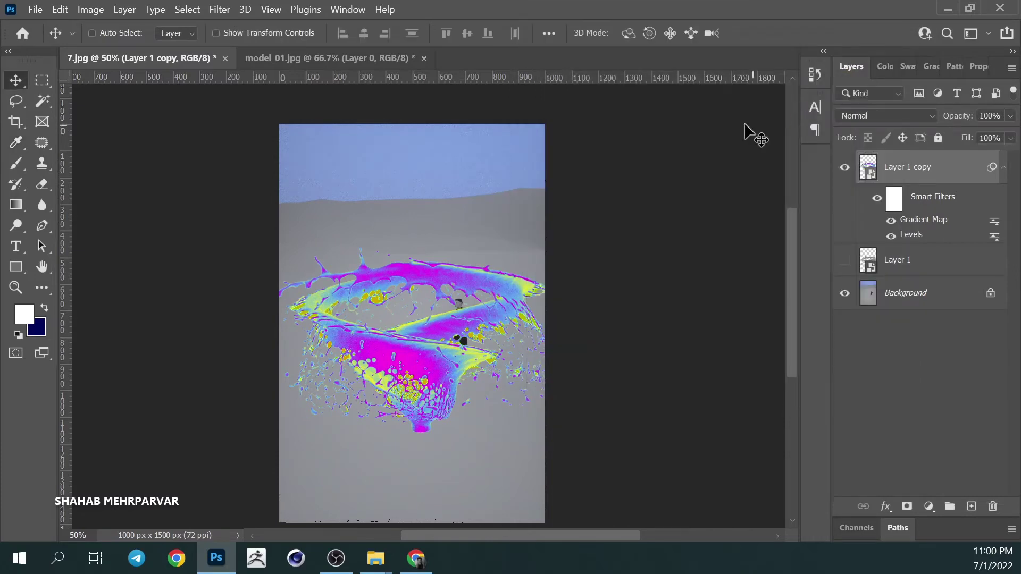
- Drag the rainbow splash up and right of centre on the desert photo
{"action": "left_click_drag", "start_coordinate": [432, 338], "coordinate": [454, 266]}
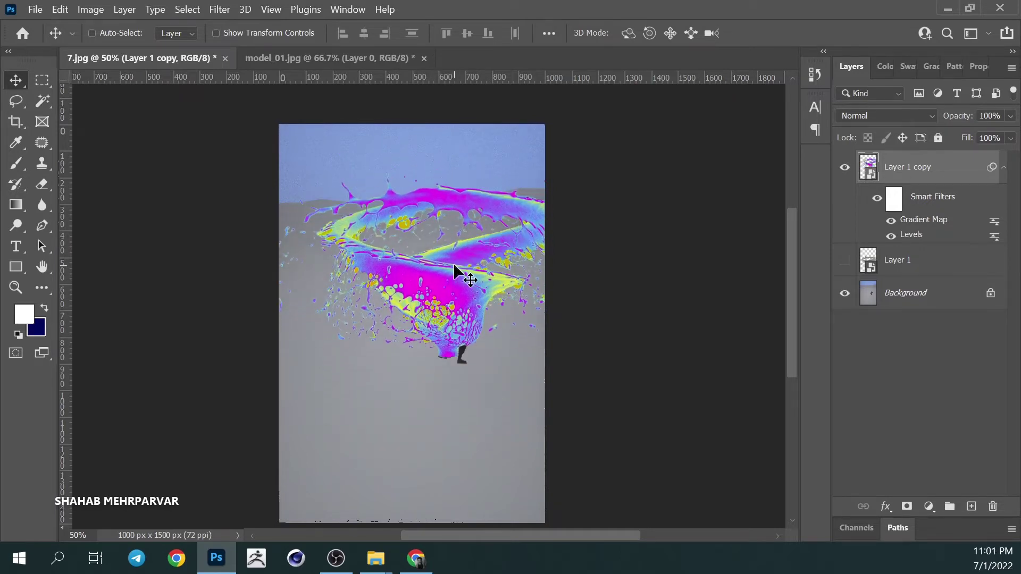
{"action": "left_click_drag", "start_coordinate": [453, 264], "coordinate": [413, 327]}
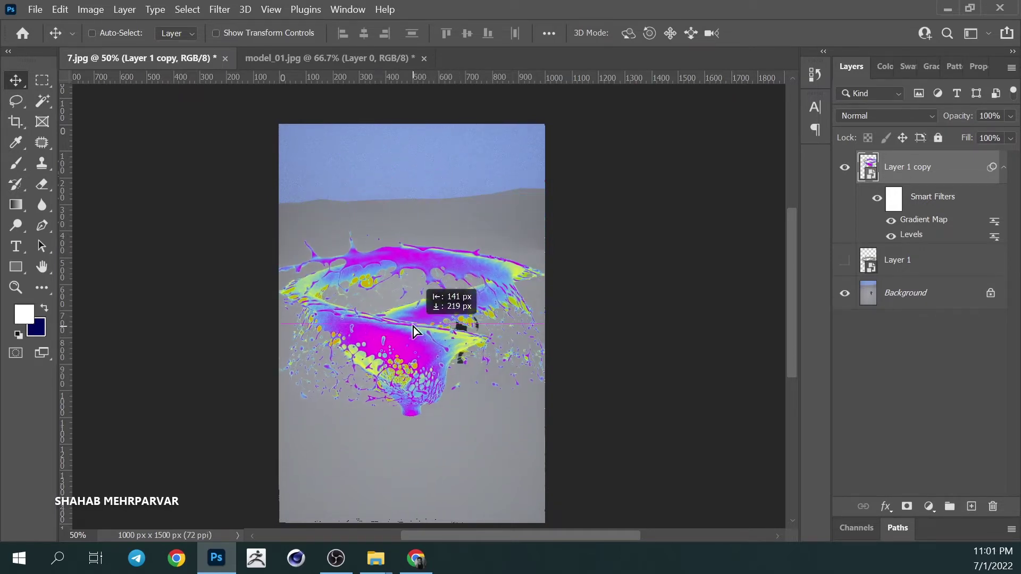
{"action": "left_click_drag", "start_coordinate": [413, 327], "coordinate": [446, 259]}
- Scale the splash to about 70%, nudge it right, and unlock the background as Layer 0
{"action": "key", "text": "ctrl+t"}
{"action": "left_click", "coordinate": [573, 242]}
{"action": "left_click_drag", "start_coordinate": [230, 186], "coordinate": [409, 234]}
{"action": "mouse_move", "coordinate": [505, 268]}
{"action": "left_mouse_down"}
{"action": "mouse_move", "coordinate": [436, 267]}
{"action": "mouse_move", "coordinate": [433, 289]}
{"action": "mouse_move", "coordinate": [468, 318]}
{"action": "left_mouse_up"}
{"action": "key", "text": "Return"}
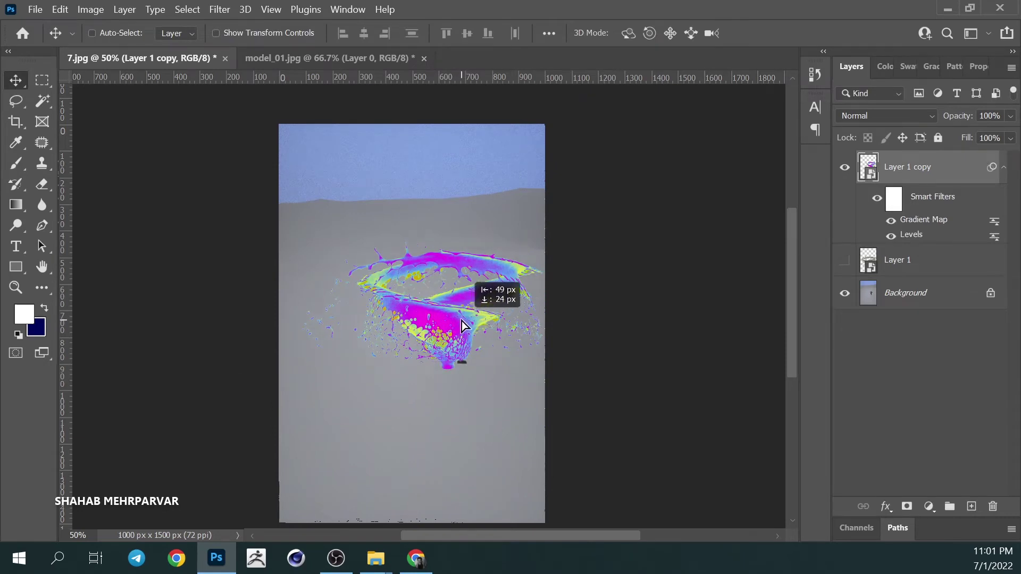
{"action": "left_click_drag", "start_coordinate": [468, 319], "coordinate": [503, 309]}
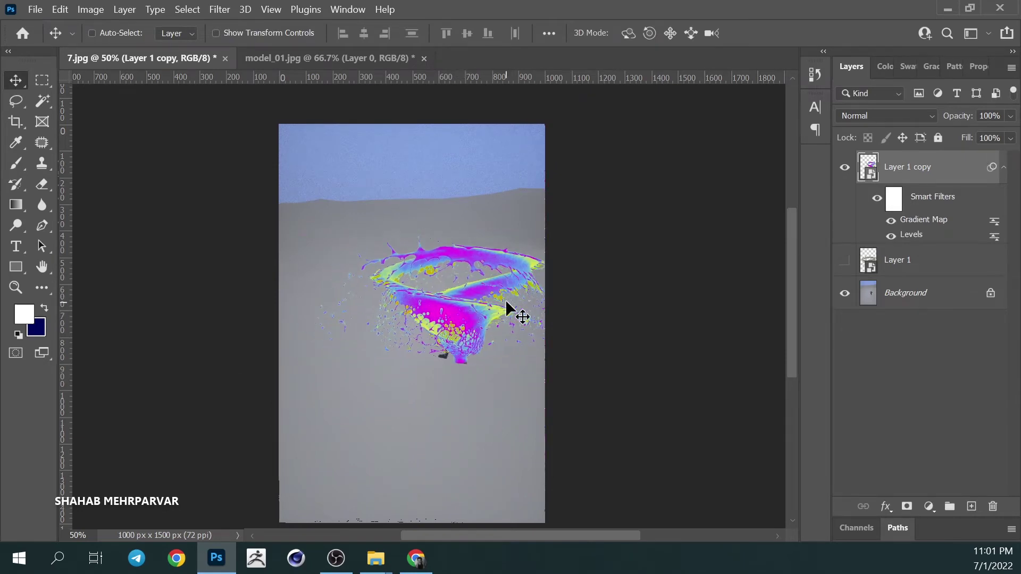
{"action": "double_click", "coordinate": [904, 293], "text": "alt"}
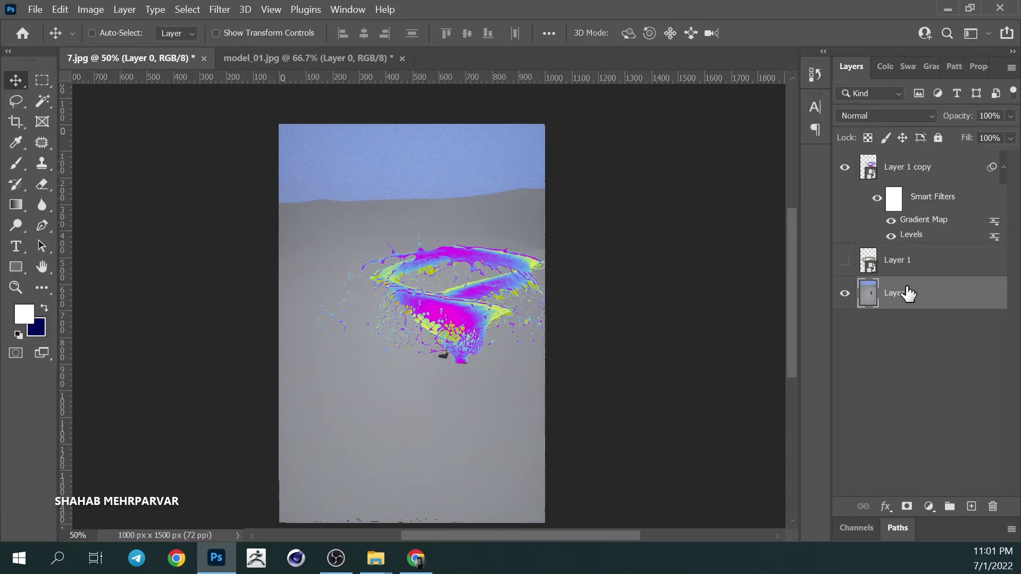
- Duplicate the desert photo, remove its background to isolate the figure, and save as 7.psd
{"action": "left_click_drag", "start_coordinate": [903, 293], "coordinate": [907, 162]}
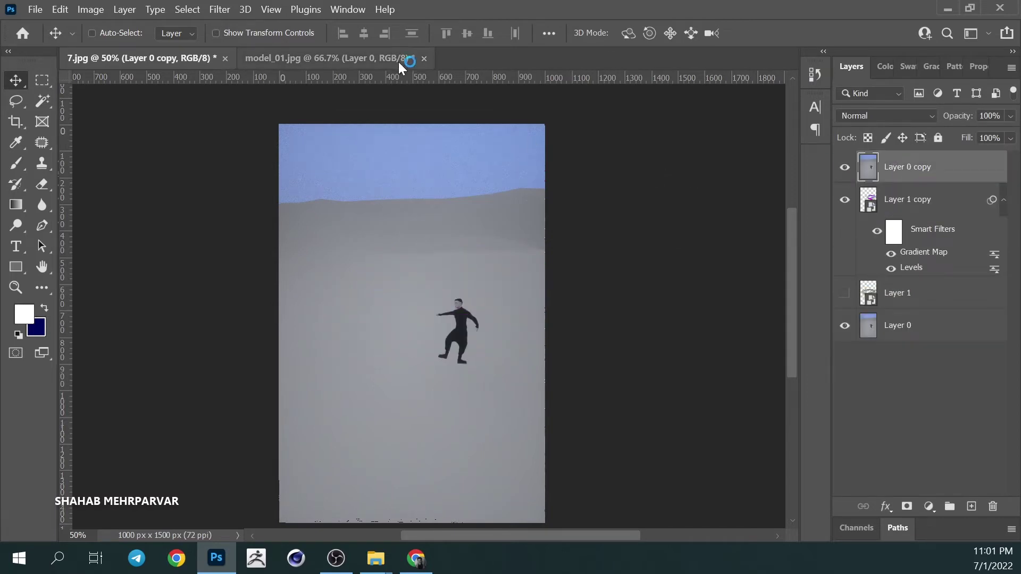
{"action": "left_click", "coordinate": [965, 66]}
{"action": "left_click", "coordinate": [908, 319]}
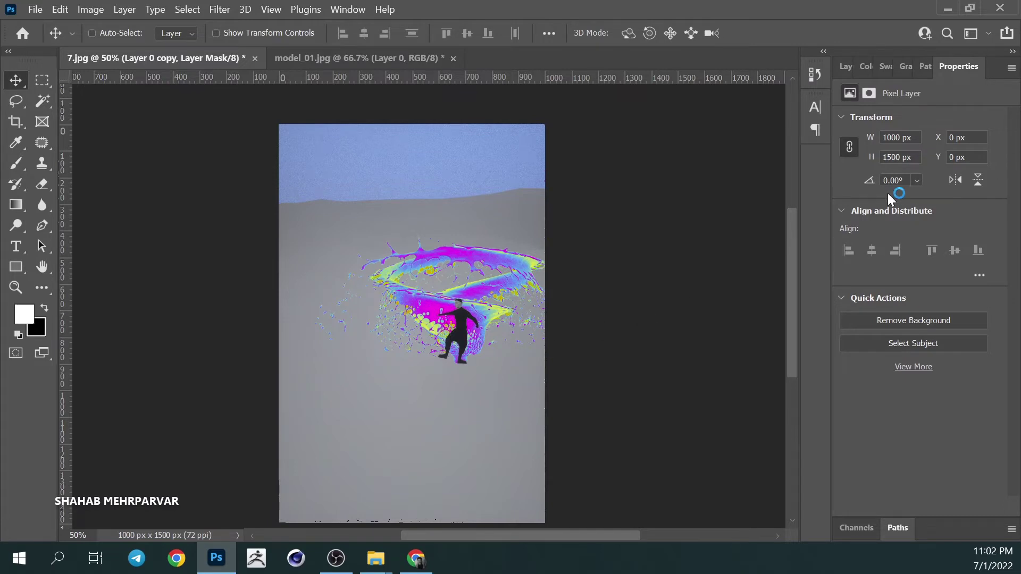
{"action": "key", "text": "ctrl+s"}
{"action": "left_click", "coordinate": [625, 343]}
- Put Layer 1 copy beneath the figure, scale it to 54%, shift it left, and duplicate it
{"action": "left_click", "coordinate": [846, 67]}
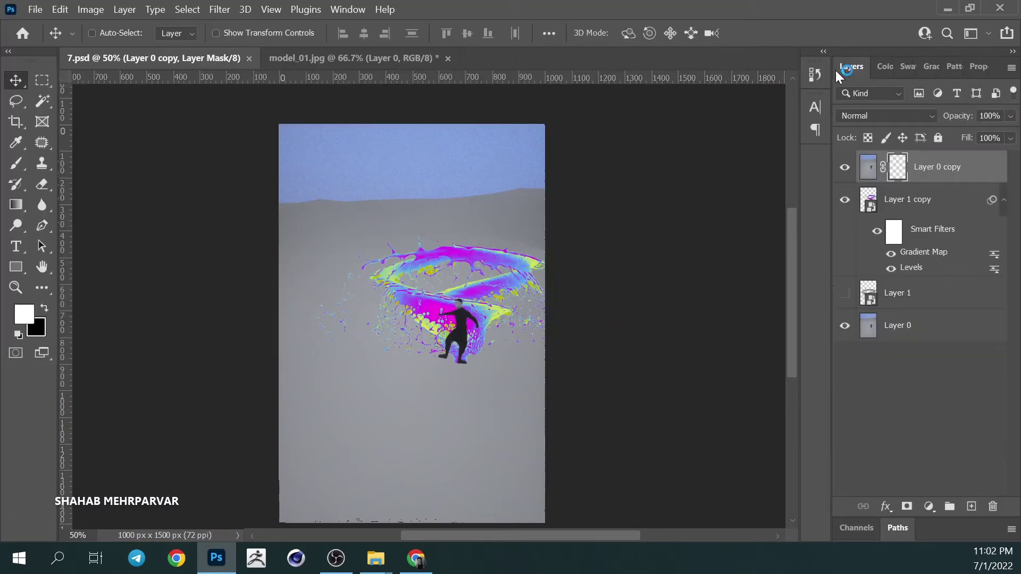
{"action": "left_click", "coordinate": [916, 207]}
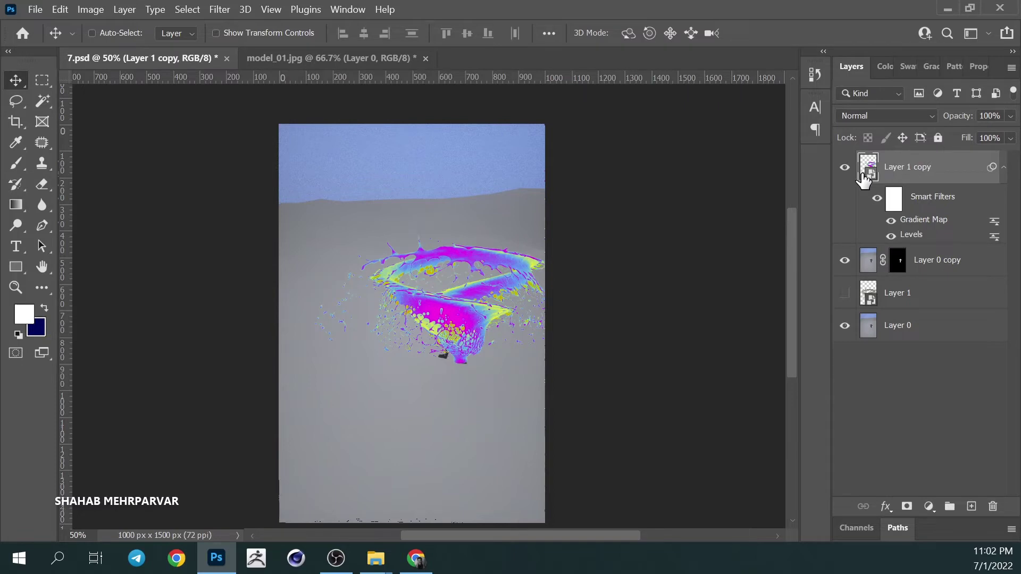
{"action": "left_click_drag", "start_coordinate": [911, 169], "coordinate": [883, 291]}
{"action": "key", "text": "ctrl+t"}
{"action": "left_click_drag", "start_coordinate": [282, 234], "coordinate": [373, 250]}
{"action": "key", "text": "Return"}
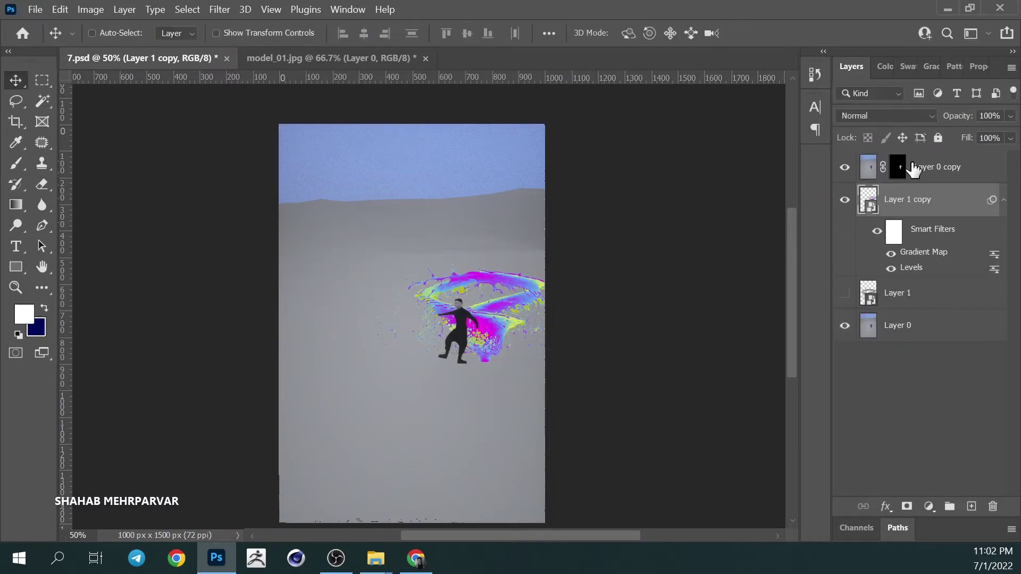
{"action": "left_click_drag", "start_coordinate": [481, 353], "coordinate": [459, 350]}
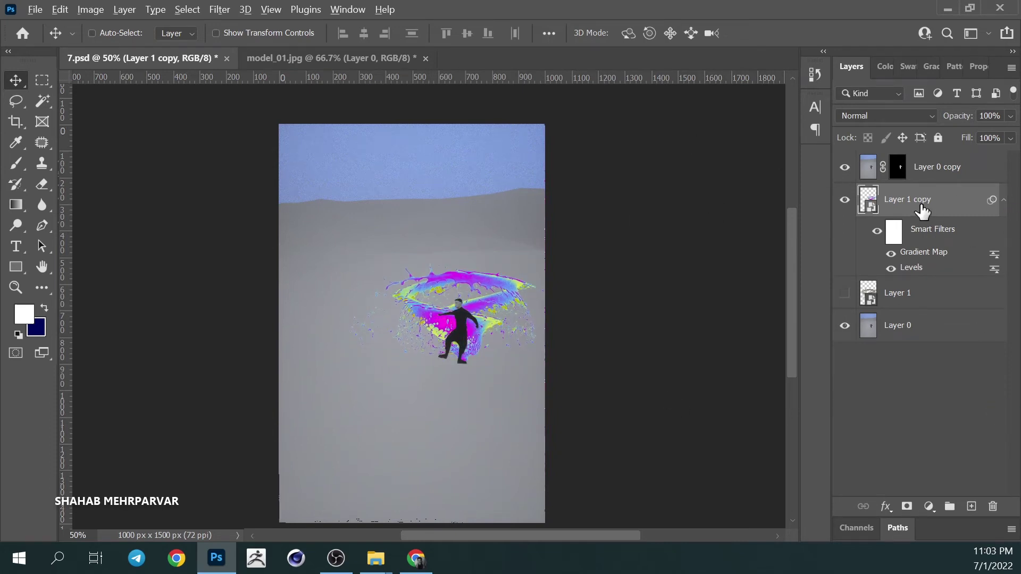
{"action": "left_click_drag", "start_coordinate": [922, 211], "coordinate": [919, 155]}
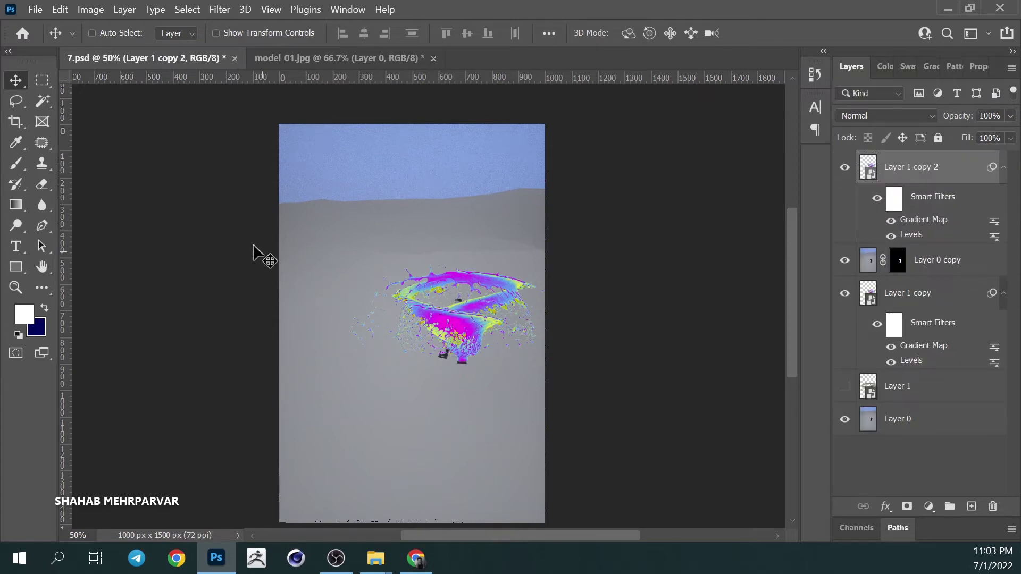
- Add a layer mask to Layer 1 copy 2, erase spots on it, and invert it
{"action": "left_click", "coordinate": [906, 507]}
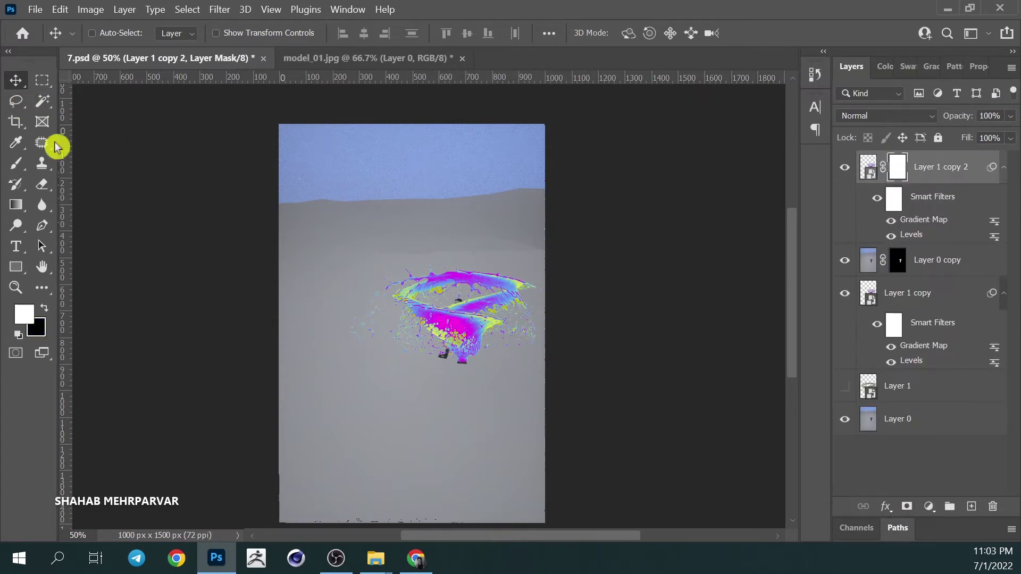
{"action": "left_click", "coordinate": [42, 184]}
{"action": "mouse_move", "coordinate": [439, 341]}
{"action": "left_mouse_down"}
{"action": "mouse_move", "coordinate": [490, 381]}
{"action": "mouse_move", "coordinate": [388, 307]}
{"action": "mouse_move", "coordinate": [445, 365]}
{"action": "left_mouse_up"}
{"action": "right_click", "coordinate": [401, 307]}
{"action": "left_click", "coordinate": [654, 331]}
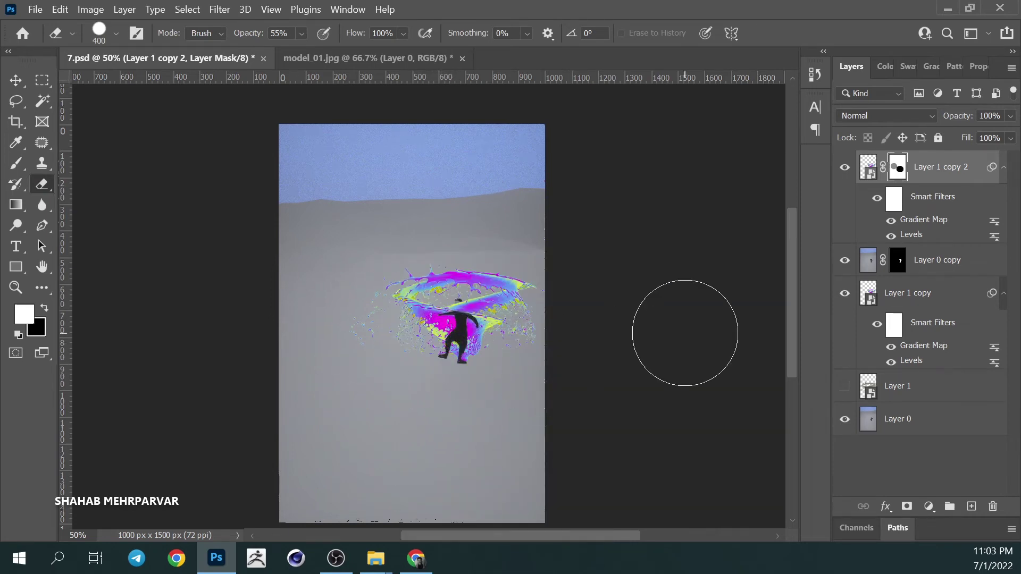
{"action": "key", "text": "ctrl+i"}
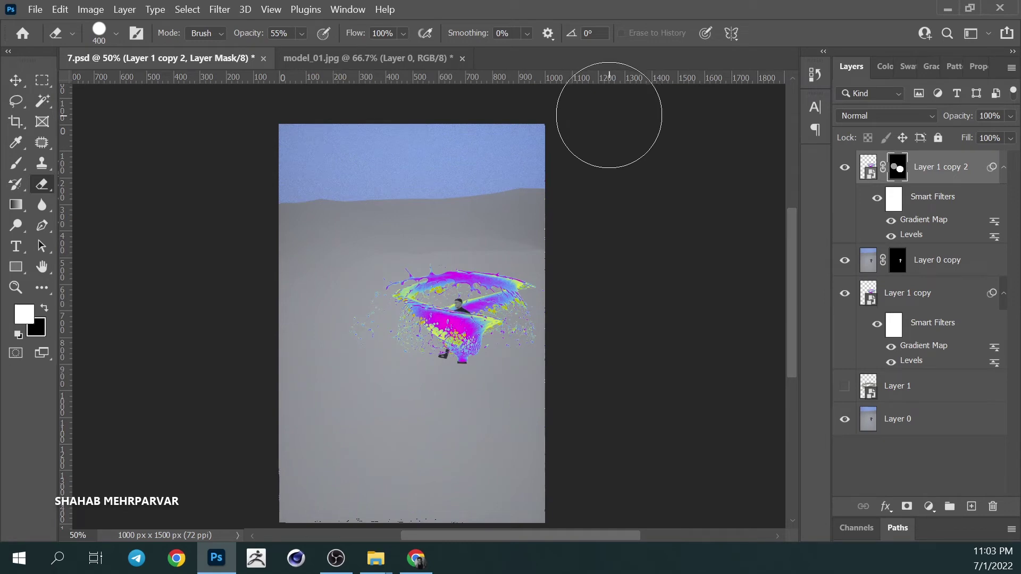
- Select the cut-out figure and both splash layers with the Move tool
{"action": "left_click", "coordinate": [933, 261]}
{"action": "left_click", "coordinate": [899, 294]}
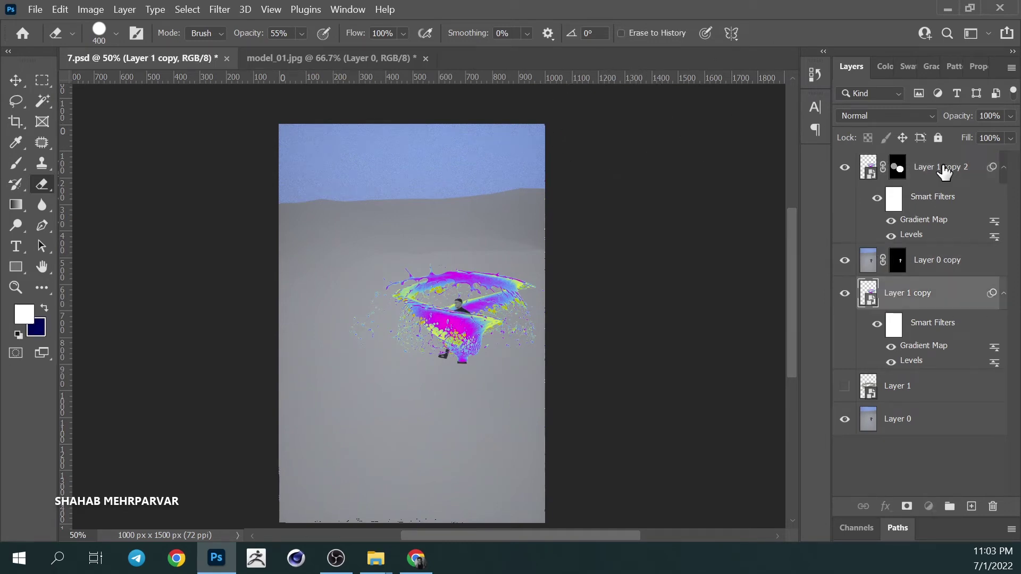
{"action": "left_click", "coordinate": [943, 169], "text": "ctrl"}
{"action": "key", "text": "v"}
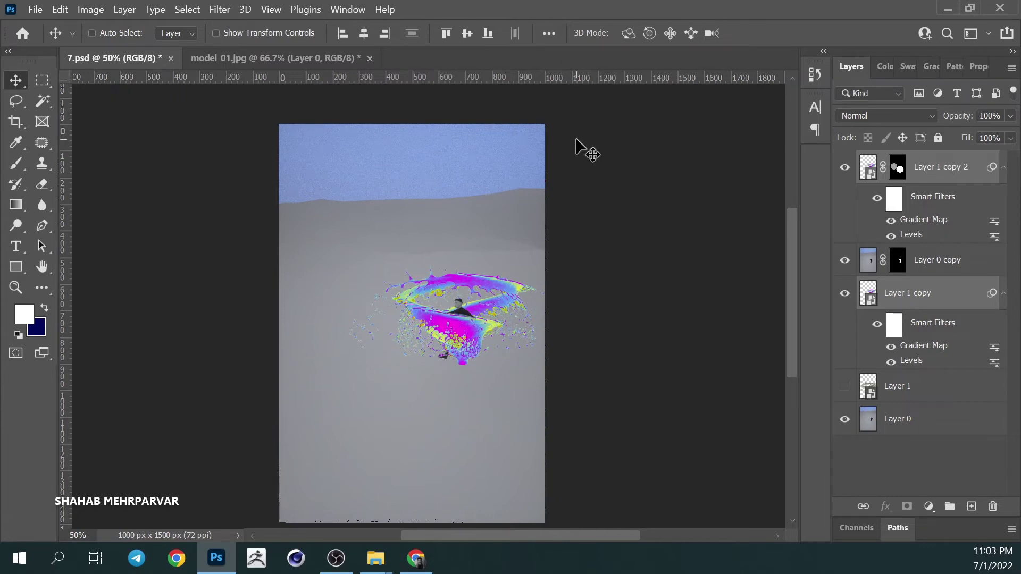
- Lasso the band of desert above the splash and make Layer 0 active
{"action": "left_click", "coordinate": [936, 263]}
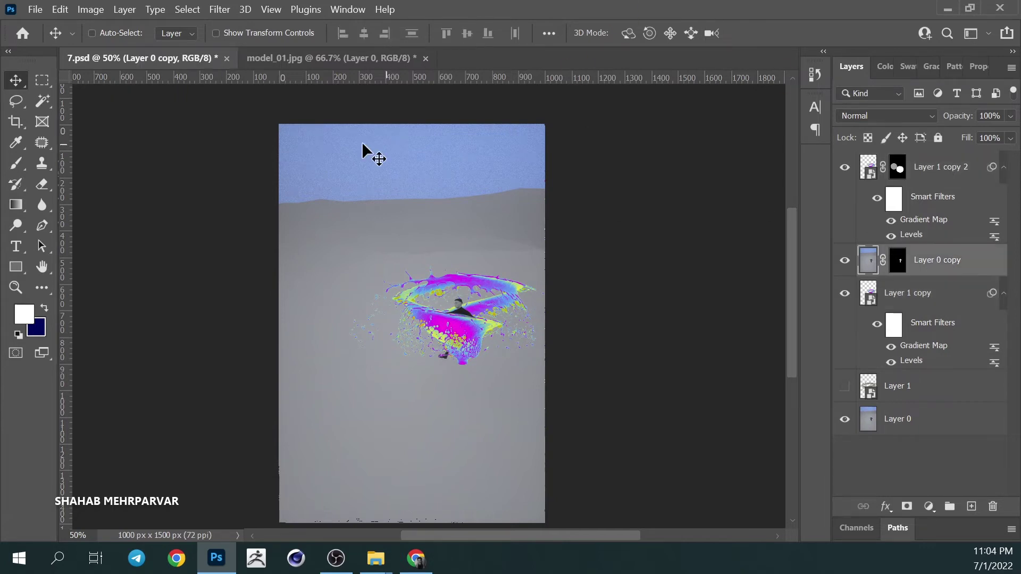
{"action": "left_click", "coordinate": [16, 100]}
{"action": "left_click_drag", "start_coordinate": [349, 254], "coordinate": [512, 263]}
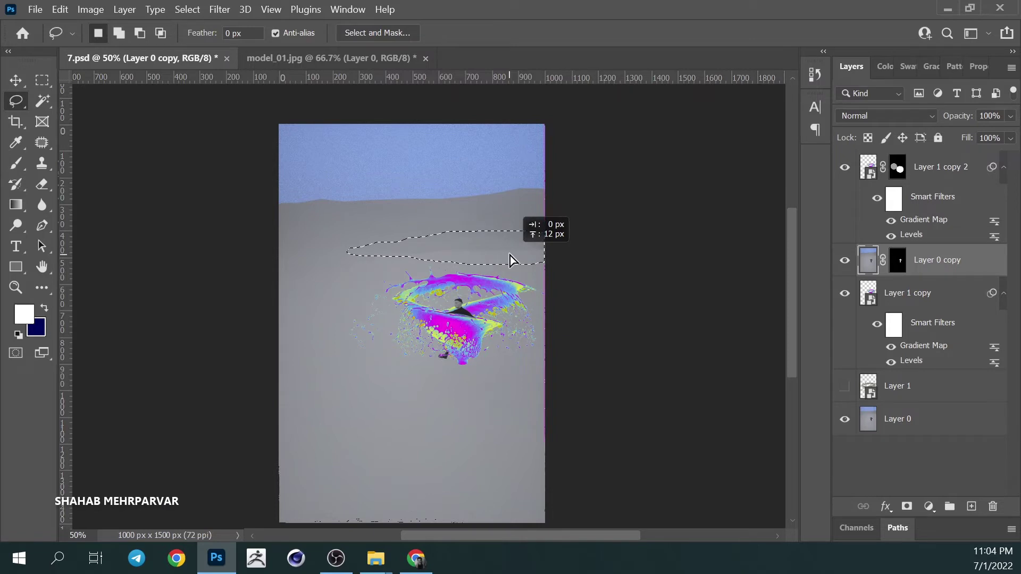
{"action": "left_click", "coordinate": [925, 419]}
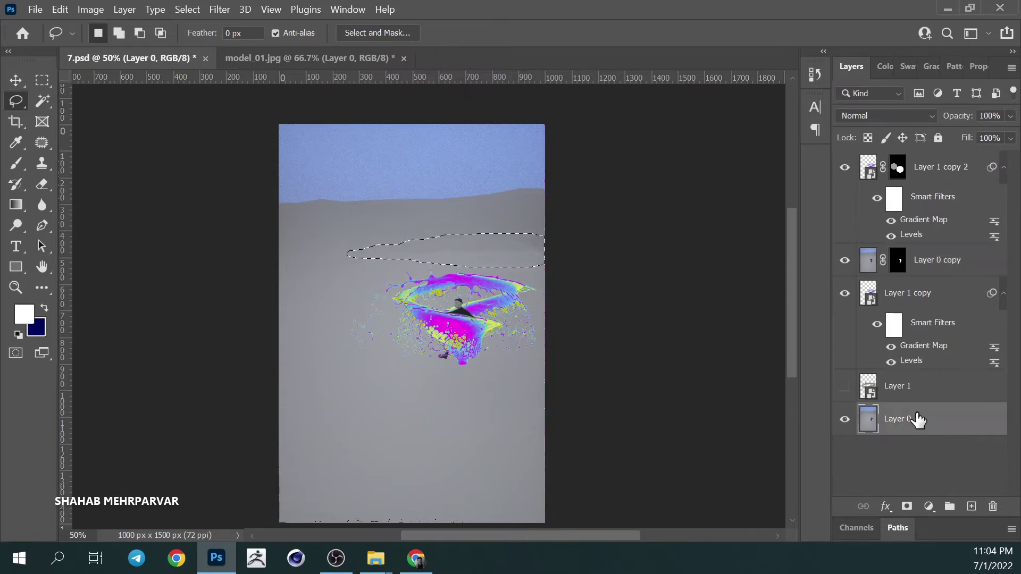
{"action": "left_click_drag", "start_coordinate": [486, 262], "coordinate": [486, 265]}
- Patch the dune-horizon areas above the splash with clean surrounding sand
{"action": "key", "text": "j"}
{"action": "key", "text": "ctrl+d"}
{"action": "left_click_drag", "start_coordinate": [365, 253], "coordinate": [366, 251]}
{"action": "left_click_drag", "start_coordinate": [502, 237], "coordinate": [599, 235]}
{"action": "key", "text": "ctrl+d"}
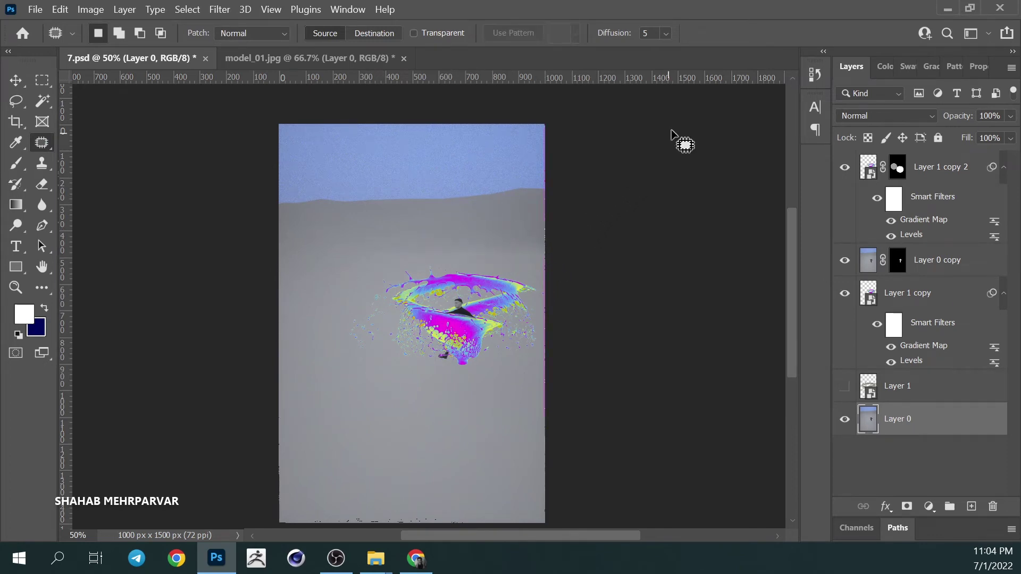
{"action": "left_click_drag", "start_coordinate": [407, 256], "coordinate": [388, 255]}
{"action": "left_click", "coordinate": [792, 297]}
- Make the Layer 1 copy 2 splash active with the Move tool
{"action": "right_click", "coordinate": [439, 319]}
{"action": "key", "text": "Escape"}
{"action": "key", "text": "v"}
{"action": "left_click", "coordinate": [487, 341], "text": "ctrl"}
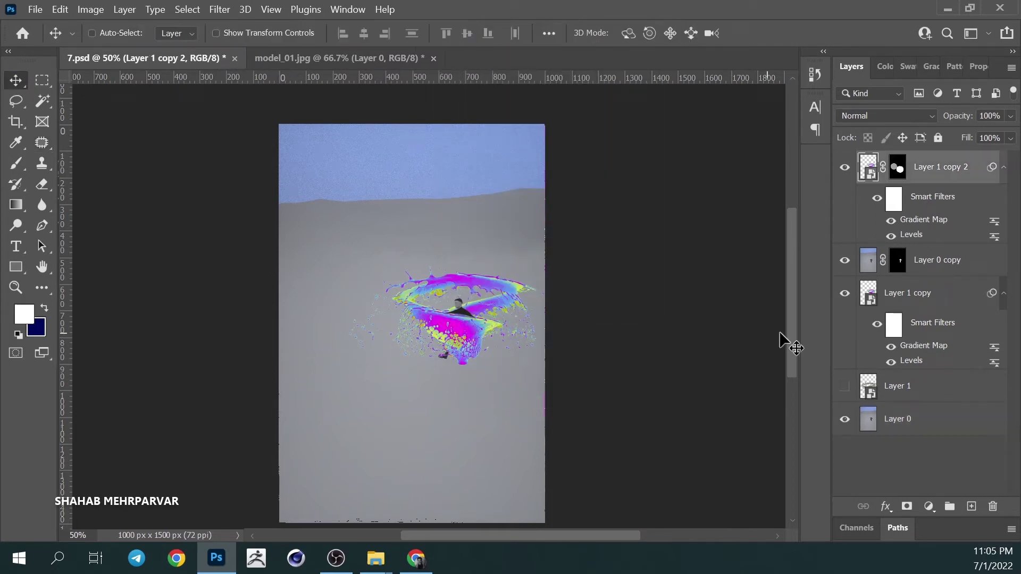
- Duplicate Layer 1 copy 2 as Layer 1 copy 3 and enlarge it to about 115%
{"action": "left_click", "coordinate": [933, 287]}
{"action": "key", "text": "ctrl+j"}
{"action": "key", "text": "ctrl+t"}
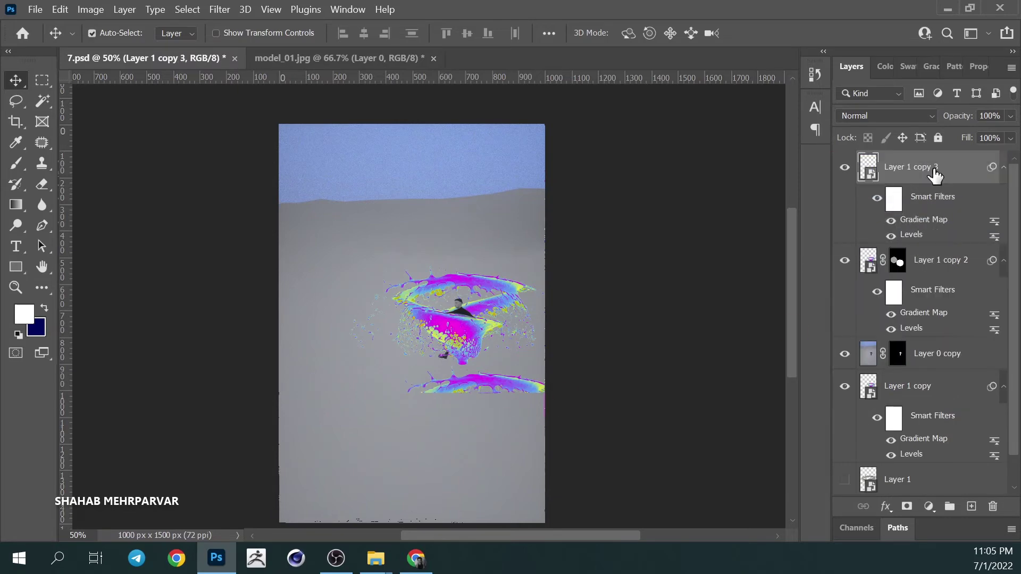
{"action": "left_click_drag", "start_coordinate": [367, 369], "coordinate": [535, 289]}
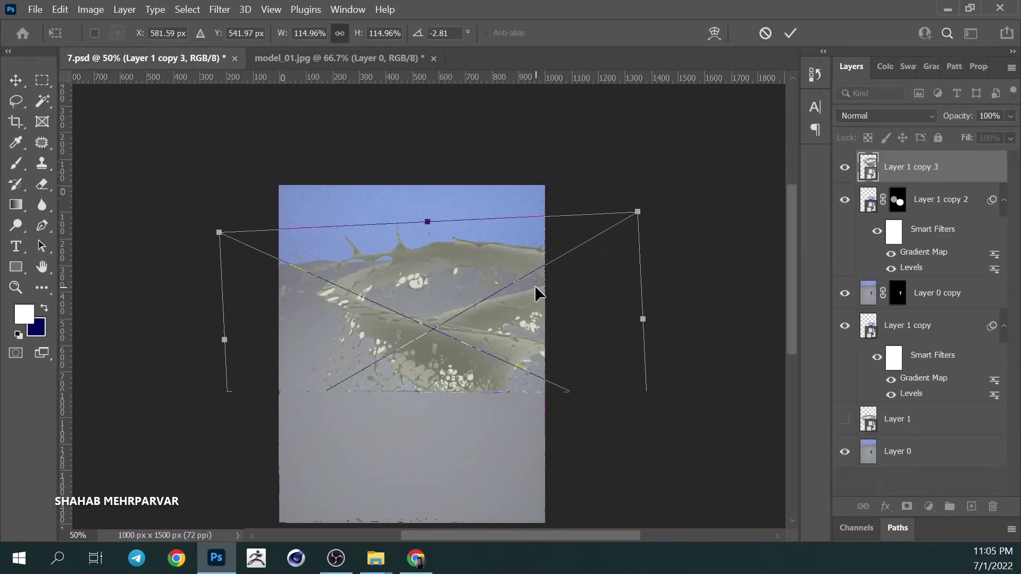
{"action": "key", "text": "ctrl+z"}
{"action": "key", "text": "Return"}
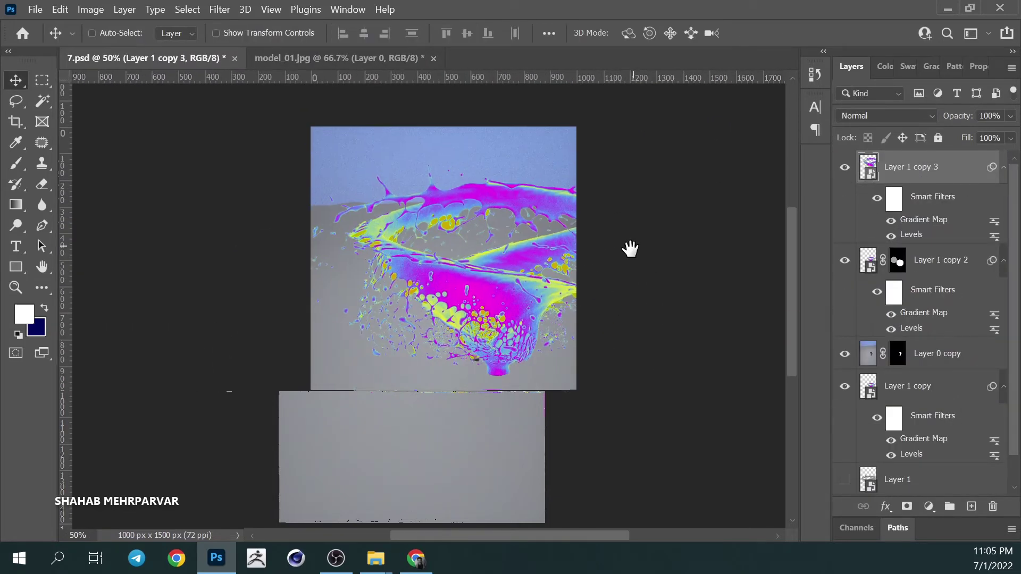
{"action": "left_click", "coordinate": [955, 12]}
{"action": "left_click", "coordinate": [217, 558]}
- Move Layer 1 copy 3 to the picture's left edge and choose Smart Blur
{"action": "mouse_move", "coordinate": [513, 333]}
{"action": "left_mouse_down"}
{"action": "mouse_move", "coordinate": [356, 428]}
{"action": "mouse_move", "coordinate": [386, 442]}
{"action": "left_mouse_up"}
{"action": "key", "text": "ctrl+minus"}
{"action": "key", "text": "ctrl+t"}
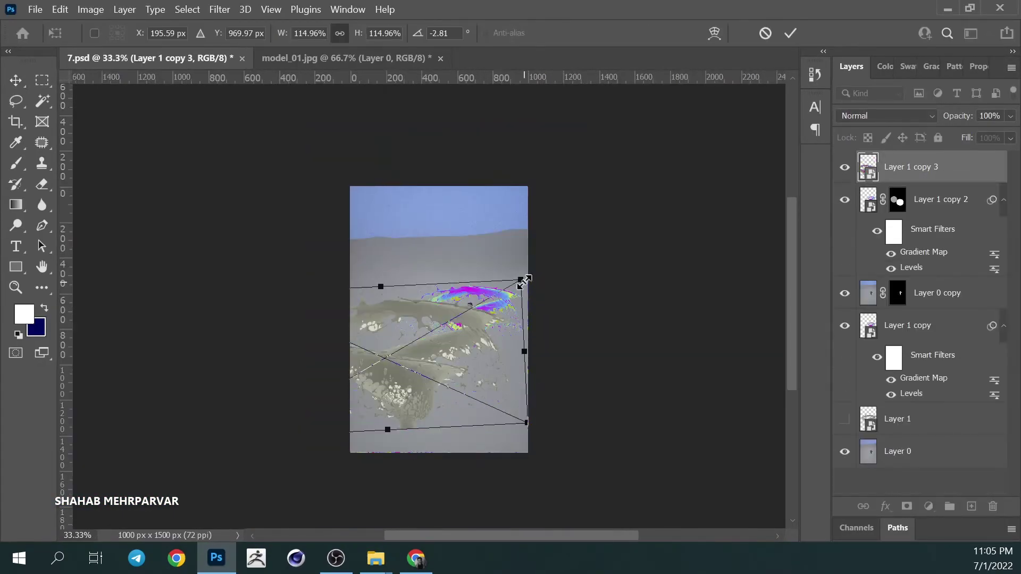
{"action": "mouse_move", "coordinate": [585, 274]}
{"action": "left_mouse_down"}
{"action": "mouse_move", "coordinate": [369, 327]}
{"action": "mouse_move", "coordinate": [448, 276]}
{"action": "mouse_move", "coordinate": [347, 272]}
{"action": "mouse_move", "coordinate": [389, 269]}
{"action": "mouse_move", "coordinate": [367, 267]}
{"action": "mouse_move", "coordinate": [375, 228]}
{"action": "left_mouse_up"}
{"action": "key", "text": "Return"}
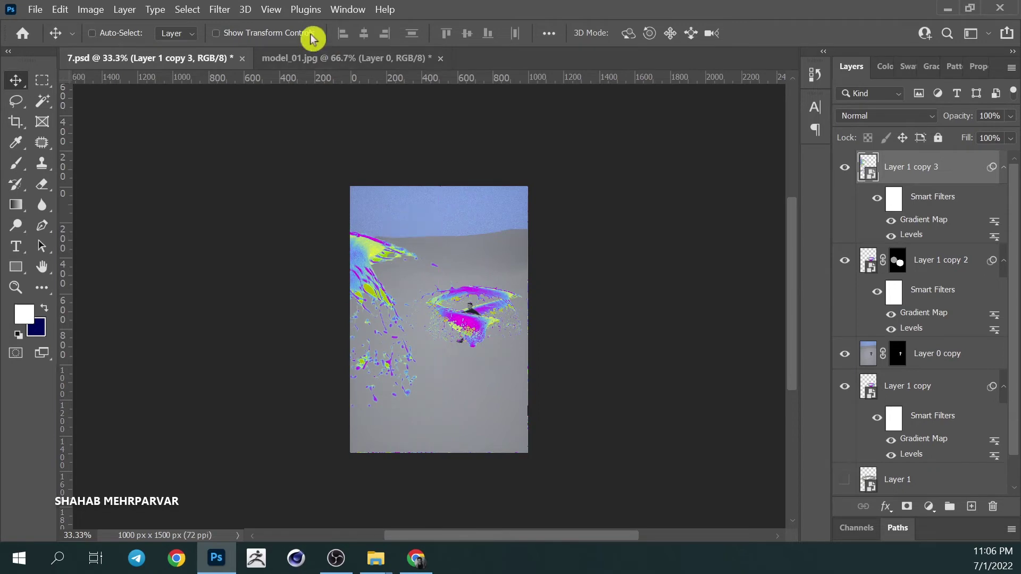
{"action": "left_click", "coordinate": [220, 9]}
{"action": "left_click", "coordinate": [467, 344]}
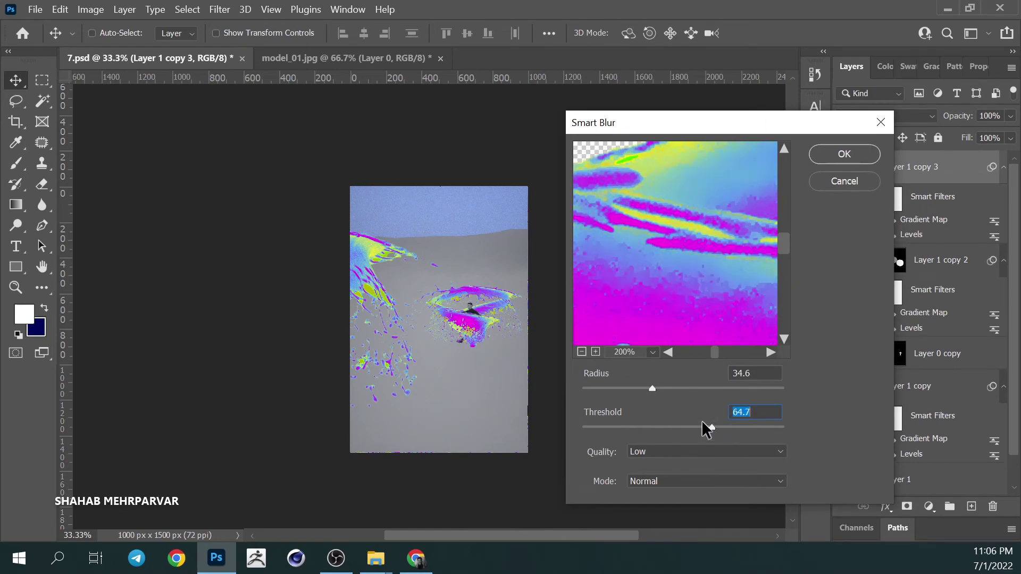
- Apply the Smart Blur, then a Gaussian Blur of radius 9.0 to Layer 1 copy 3
{"action": "left_click_drag", "start_coordinate": [625, 388], "coordinate": [584, 388]}
{"action": "key", "text": "Return"}
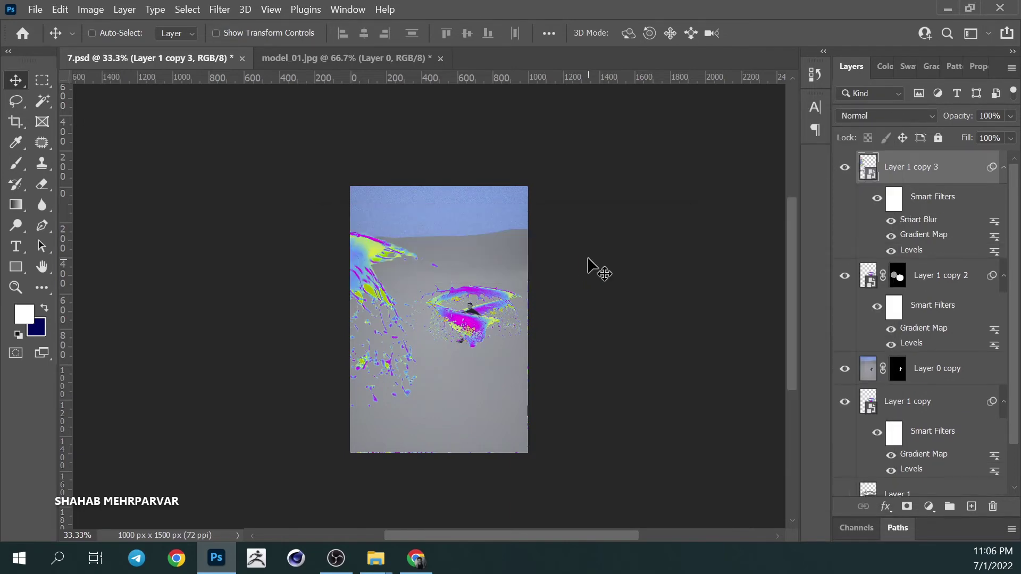
{"action": "left_click", "coordinate": [226, 9]}
{"action": "mouse_move", "coordinate": [240, 210]}
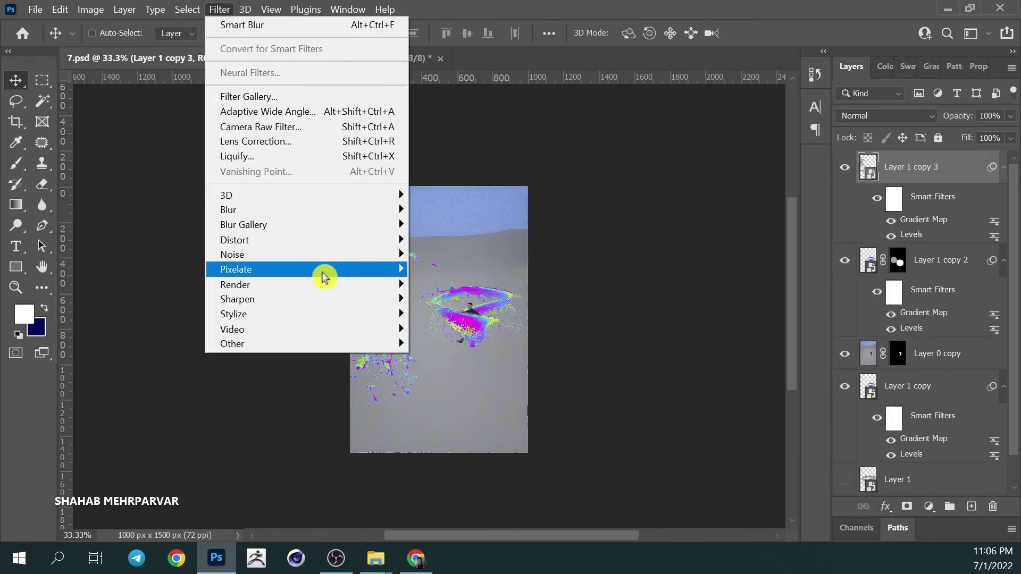
{"action": "left_click", "coordinate": [452, 269]}
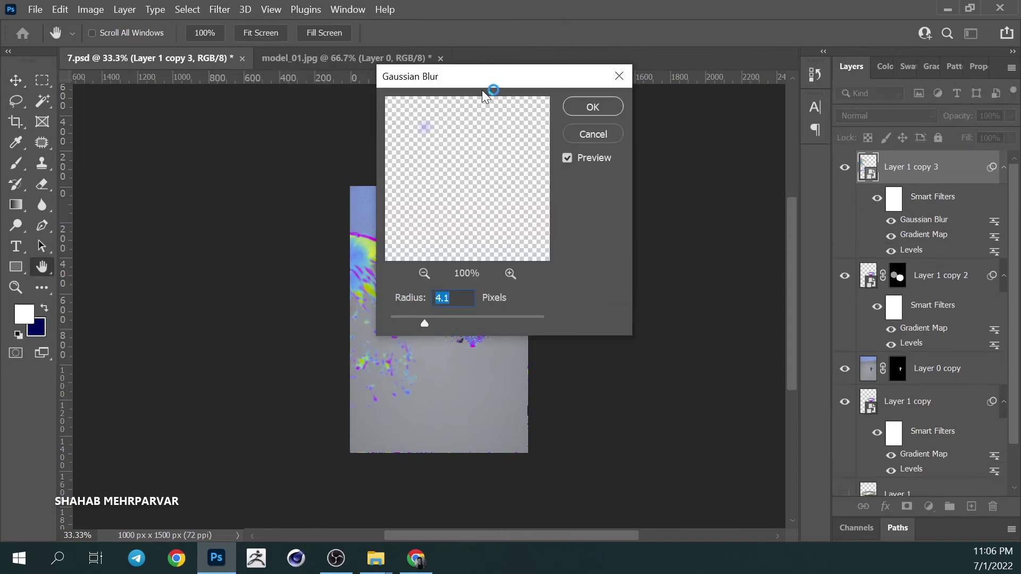
{"action": "left_click_drag", "start_coordinate": [482, 80], "coordinate": [636, 93]}
{"action": "left_click_drag", "start_coordinate": [542, 313], "coordinate": [584, 317]}
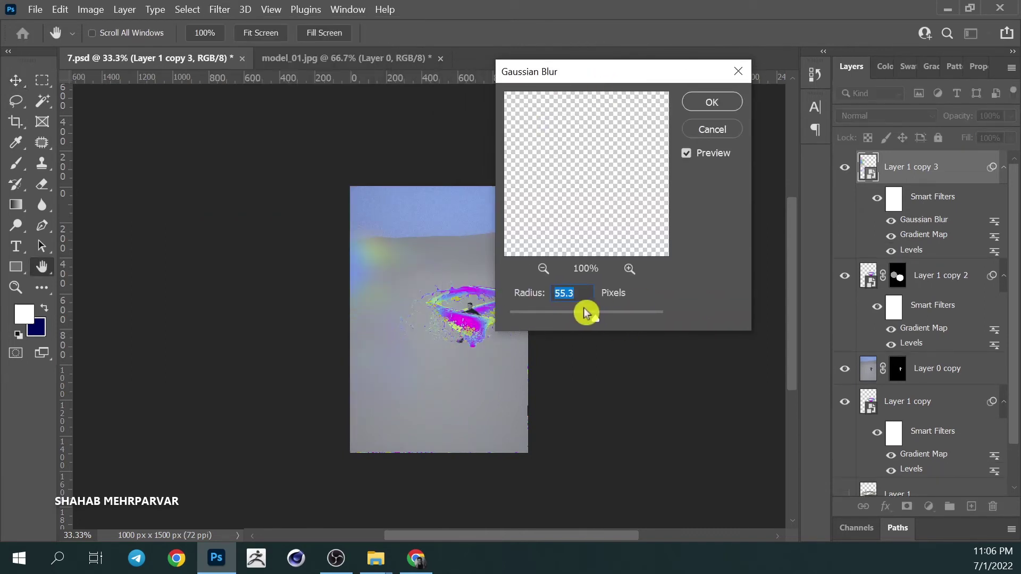
{"action": "left_click_drag", "start_coordinate": [581, 318], "coordinate": [569, 319]}
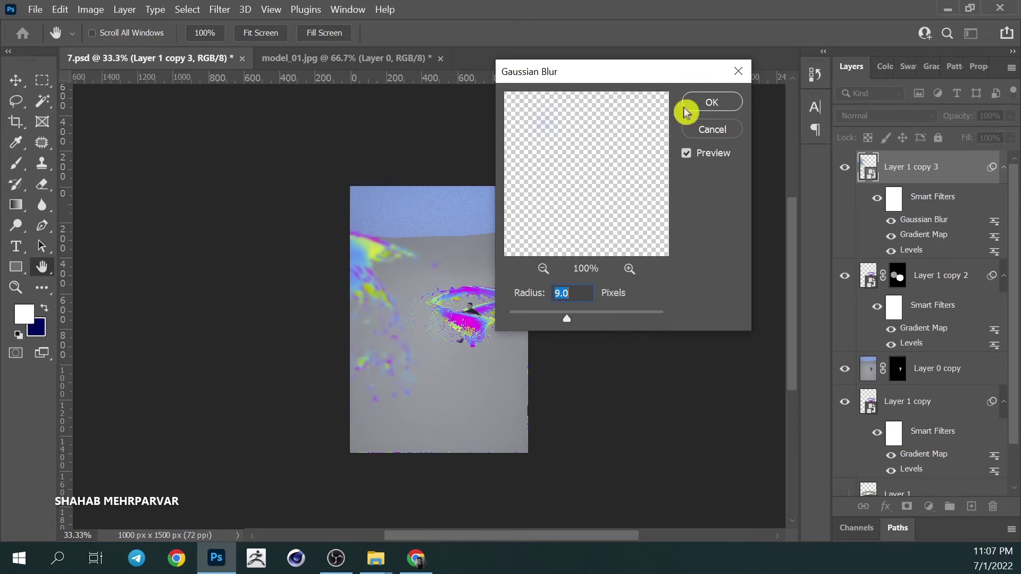
{"action": "left_click", "coordinate": [691, 104]}
- Stretch the blurred splash larger over the top-left corner and add a layer mask
{"action": "key", "text": "v"}
{"action": "key", "text": "ctrl+t"}
{"action": "mouse_move", "coordinate": [440, 417]}
{"action": "left_mouse_down"}
{"action": "mouse_move", "coordinate": [515, 473]}
{"action": "mouse_move", "coordinate": [434, 341]}
{"action": "mouse_move", "coordinate": [394, 340]}
{"action": "mouse_move", "coordinate": [400, 367]}
{"action": "mouse_move", "coordinate": [511, 346]}
{"action": "mouse_move", "coordinate": [477, 283]}
{"action": "mouse_move", "coordinate": [457, 295]}
{"action": "left_mouse_up"}
{"action": "key", "text": "Return"}
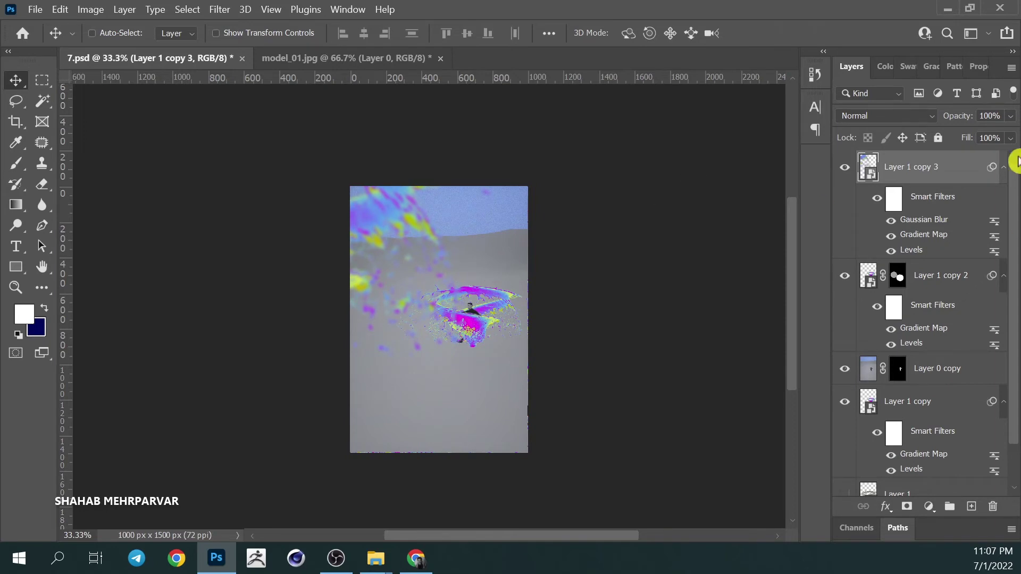
{"action": "left_click", "coordinate": [905, 506]}
- Paint black with a 900 px brush to hide the foreground splash at the top and left
{"action": "key", "text": "b"}
{"action": "key", "text": "bracketright"}
{"action": "key", "text": "bracketright"}
{"action": "key", "text": "bracketright"}
{"action": "left_click", "coordinate": [44, 308]}
{"action": "left_click_drag", "start_coordinate": [375, 210], "coordinate": [531, 166]}
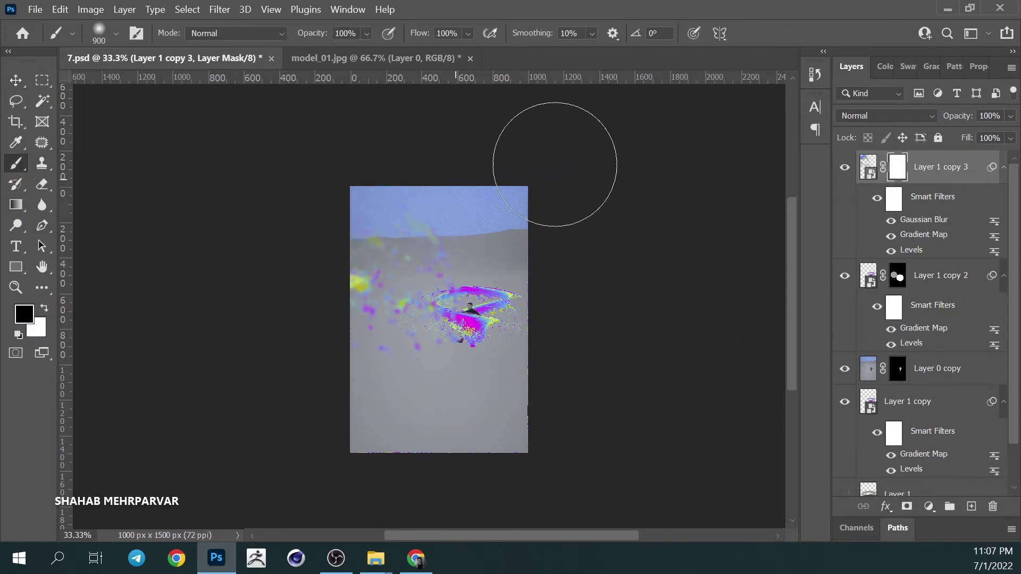
{"action": "left_click_drag", "start_coordinate": [324, 410], "coordinate": [346, 396]}
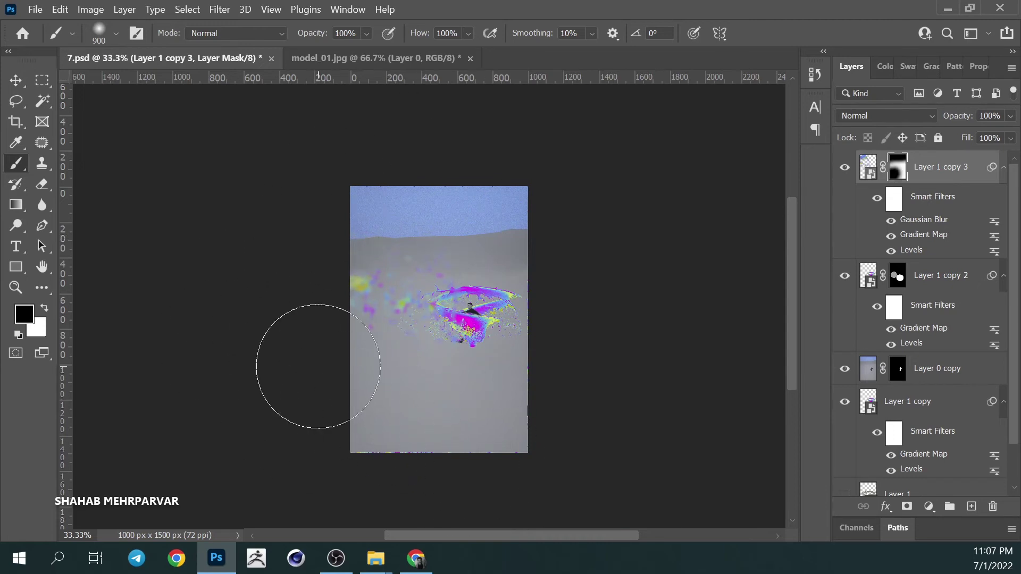
{"action": "left_click_drag", "start_coordinate": [305, 285], "coordinate": [308, 319]}
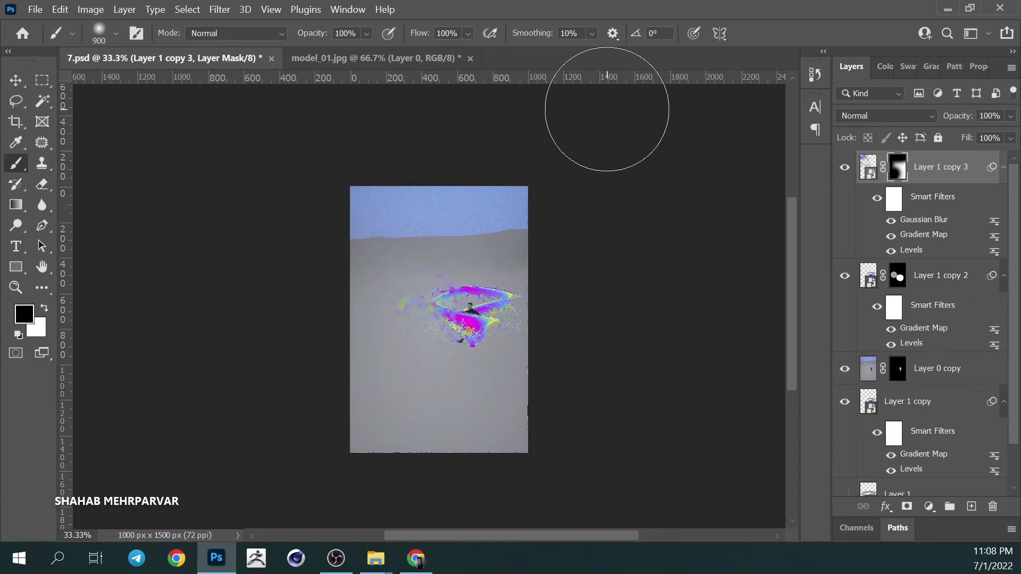
- Select the Layer 0 photo and splash layers together and begin enlarging them
{"action": "scroll", "coordinate": [936, 319], "scroll_direction": "down", "scroll_amount": 3}
{"action": "left_click", "coordinate": [904, 480]}
{"action": "left_click", "coordinate": [936, 448], "text": "ctrl"}
{"action": "left_click", "coordinate": [936, 321], "text": "ctrl"}
{"action": "key", "text": "ctrl+t"}
{"action": "key", "text": "ctrl+minus"}
{"action": "left_click_drag", "start_coordinate": [517, 416], "coordinate": [629, 477]}
{"action": "left_click_drag", "start_coordinate": [548, 377], "coordinate": [432, 340]}
- Fine-tune the layers to about 135.53% and recentre them around the figure
{"action": "left_click_drag", "start_coordinate": [513, 440], "coordinate": [540, 456]}
{"action": "mouse_move", "coordinate": [450, 373]}
{"action": "left_mouse_down"}
{"action": "mouse_move", "coordinate": [429, 348]}
{"action": "mouse_move", "coordinate": [432, 331]}
{"action": "left_mouse_up"}
{"action": "mouse_move", "coordinate": [526, 415]}
{"action": "left_mouse_down"}
{"action": "mouse_move", "coordinate": [572, 476]}
{"action": "mouse_move", "coordinate": [542, 456]}
{"action": "left_mouse_up"}
{"action": "mouse_move", "coordinate": [451, 373]}
{"action": "left_mouse_down"}
{"action": "mouse_move", "coordinate": [470, 384]}
{"action": "mouse_move", "coordinate": [465, 392]}
{"action": "left_mouse_up"}
{"action": "left_click_drag", "start_coordinate": [519, 446], "coordinate": [531, 459]}
{"action": "left_click_drag", "start_coordinate": [460, 407], "coordinate": [460, 428]}
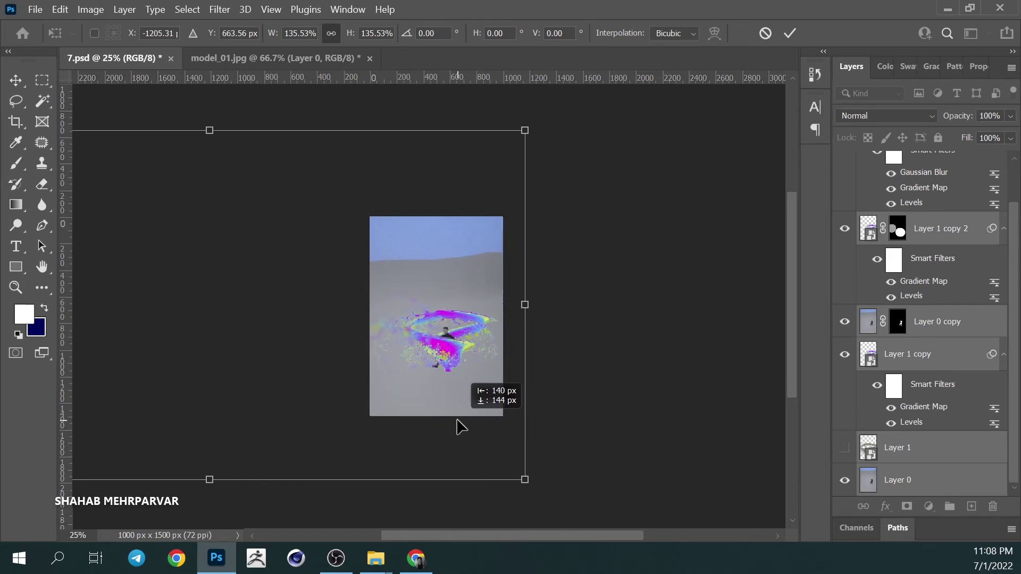
{"action": "key", "text": "ctrl+plus"}
{"action": "key", "text": "ctrl+plus"}
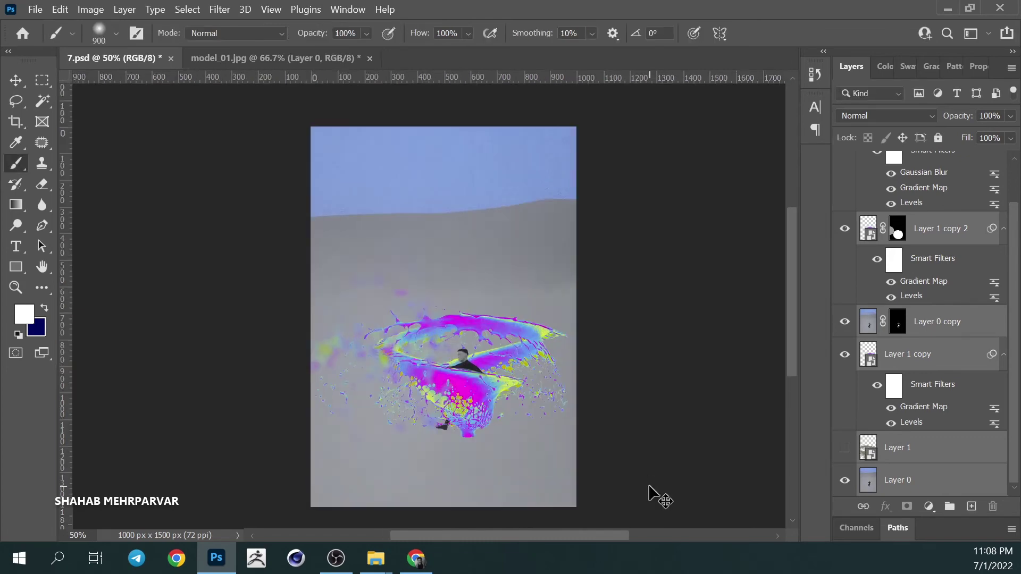
{"action": "key", "text": "ctrl+plus"}
{"action": "key", "text": "ctrl+plus"}
{"action": "key", "text": "ctrl+minus"}
{"action": "key", "text": "ctrl+minus"}
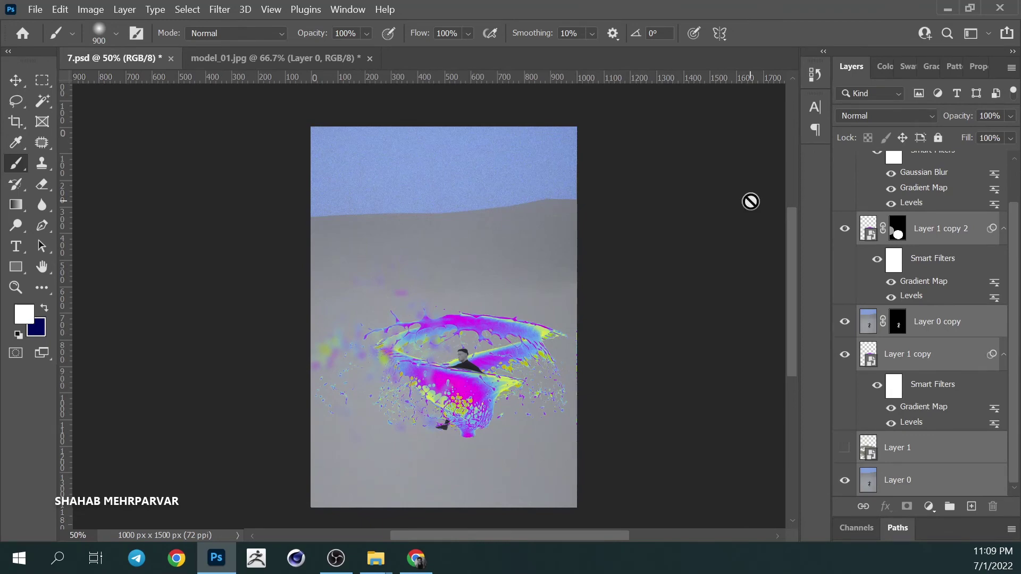
- Stretch the Layer 1 copy splash much taller and skew it to a tilt of about -3.3°
{"action": "key", "text": "v"}
{"action": "right_click", "coordinate": [466, 327]}
{"action": "left_click", "coordinate": [495, 335]}
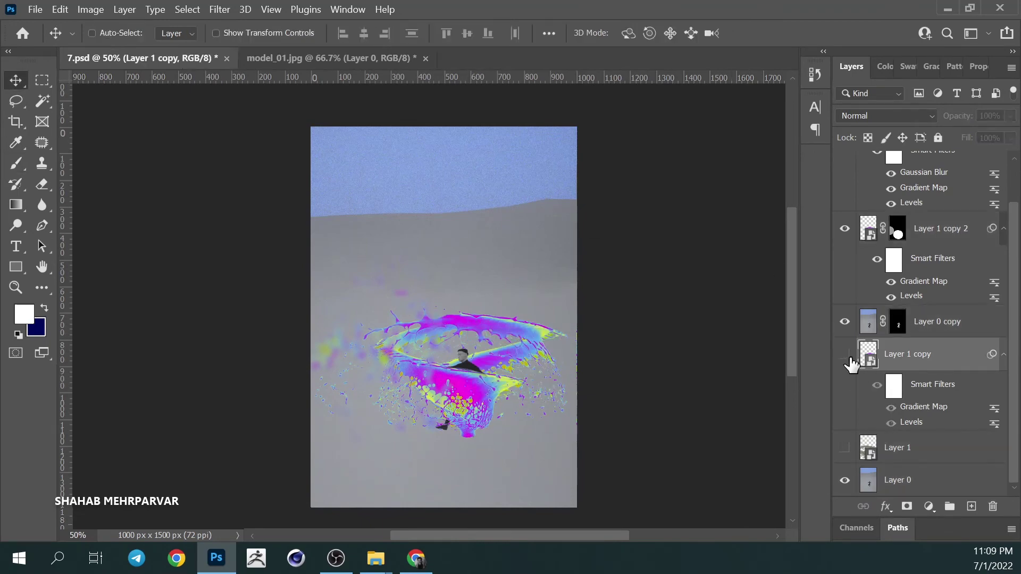
{"action": "key", "text": "ctrl+t"}
{"action": "left_click", "coordinate": [449, 304]}
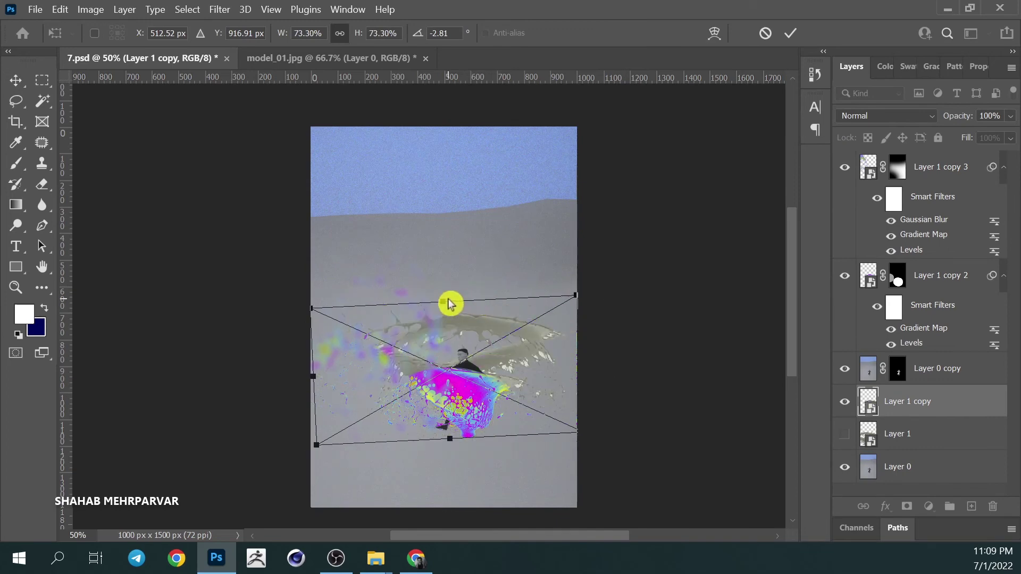
{"action": "left_click_drag", "start_coordinate": [443, 306], "coordinate": [451, 236]}
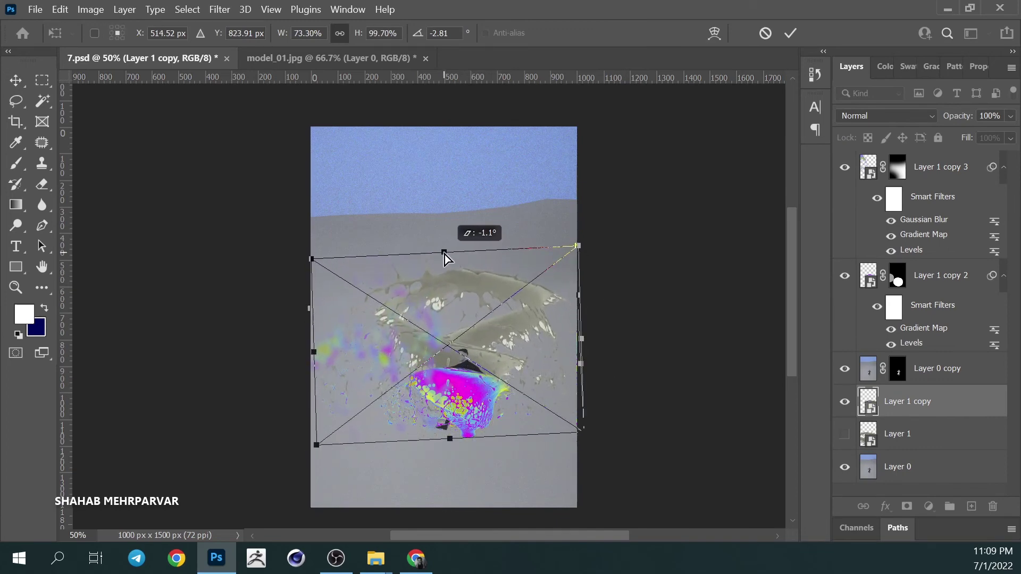
{"action": "left_click_drag", "start_coordinate": [451, 237], "coordinate": [450, 203]}
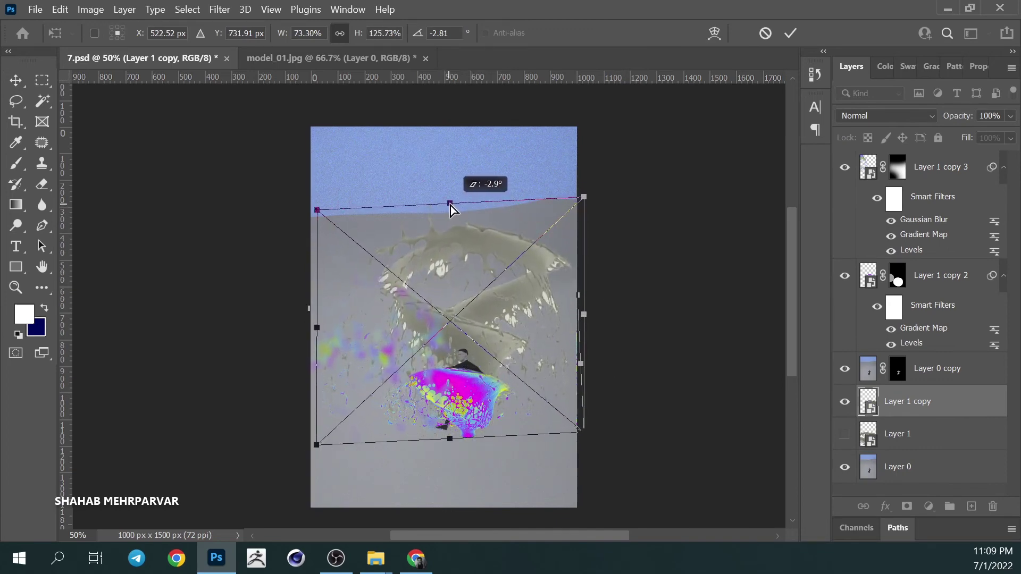
{"action": "left_click_drag", "start_coordinate": [596, 319], "coordinate": [585, 314]}
{"action": "left_click_drag", "start_coordinate": [317, 327], "coordinate": [325, 324]}
{"action": "left_click_drag", "start_coordinate": [451, 203], "coordinate": [448, 143]}
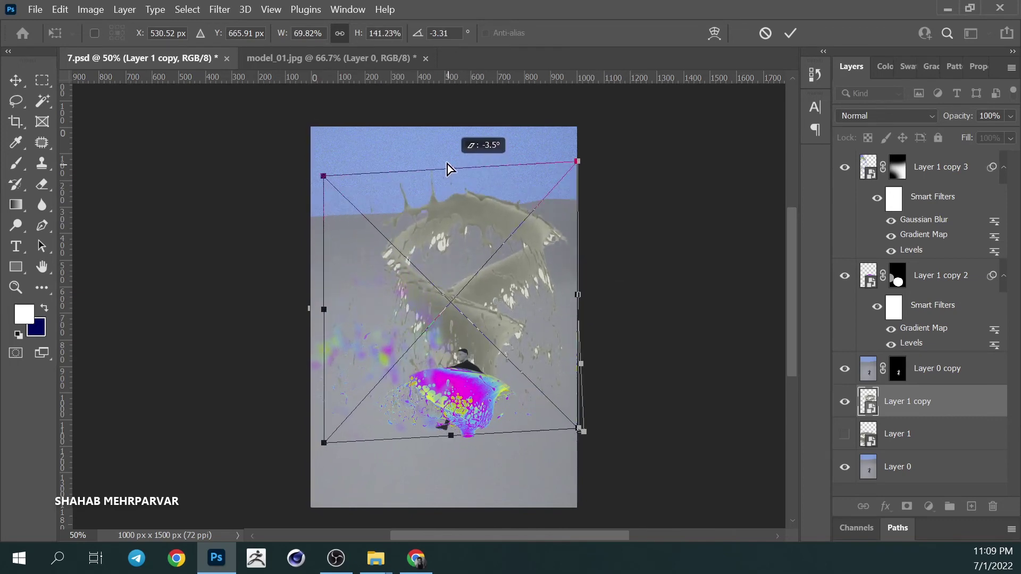
{"action": "key", "text": "Return"}
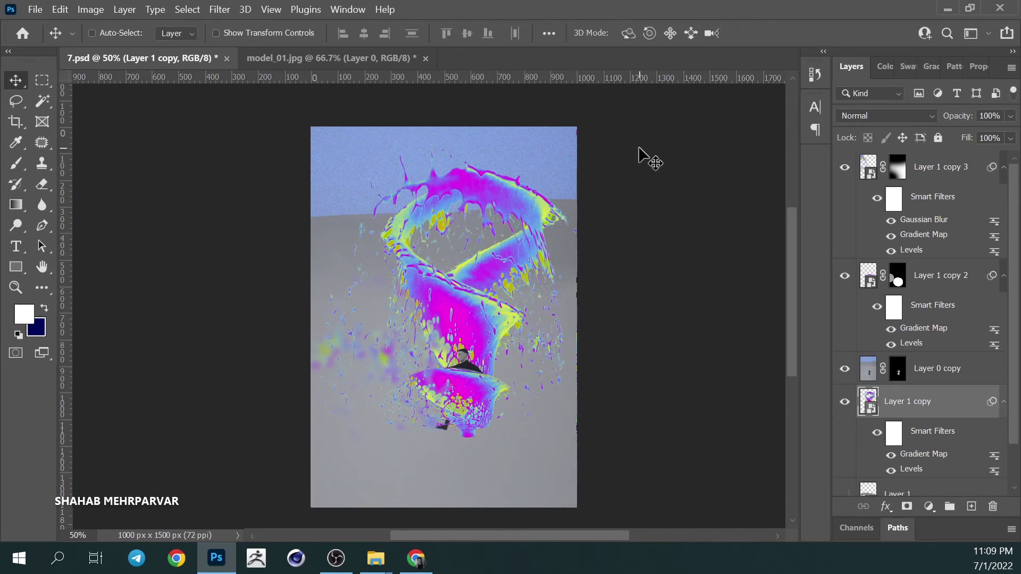
{"action": "right_click", "coordinate": [470, 386]}
- Narrow Layer 1 copy 2 to about 70% width with a slight skew, then view at 100%
{"action": "left_click", "coordinate": [491, 388]}
{"action": "key", "text": "ctrl+t"}
{"action": "left_click_drag", "start_coordinate": [319, 371], "coordinate": [337, 365]}
{"action": "mouse_move", "coordinate": [577, 371]}
{"action": "left_mouse_down"}
{"action": "mouse_move", "coordinate": [623, 389]}
{"action": "mouse_move", "coordinate": [561, 372]}
{"action": "left_mouse_up"}
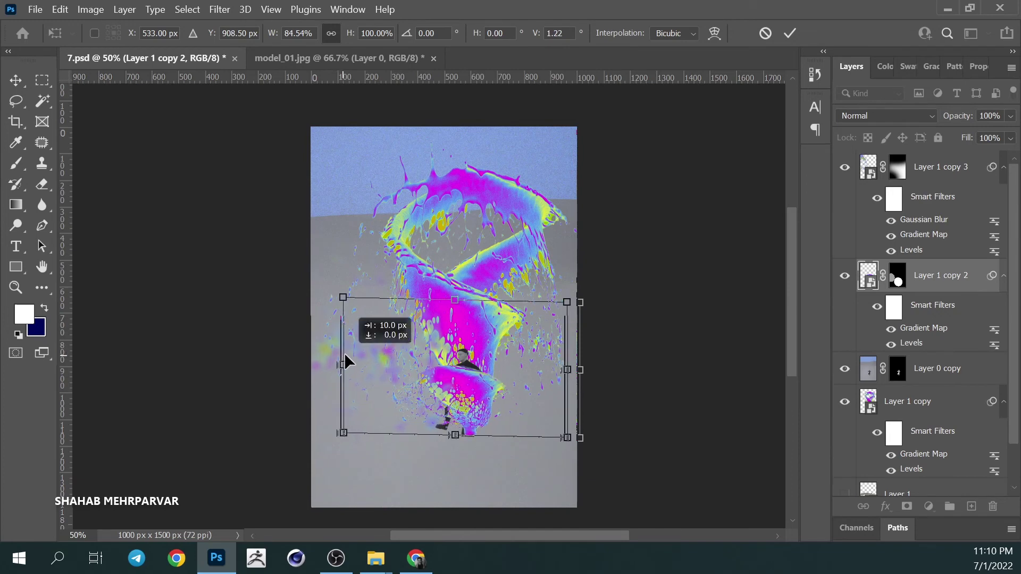
{"action": "mouse_move", "coordinate": [343, 356]}
{"action": "left_mouse_down"}
{"action": "mouse_move", "coordinate": [374, 376]}
{"action": "mouse_move", "coordinate": [367, 372]}
{"action": "left_mouse_up"}
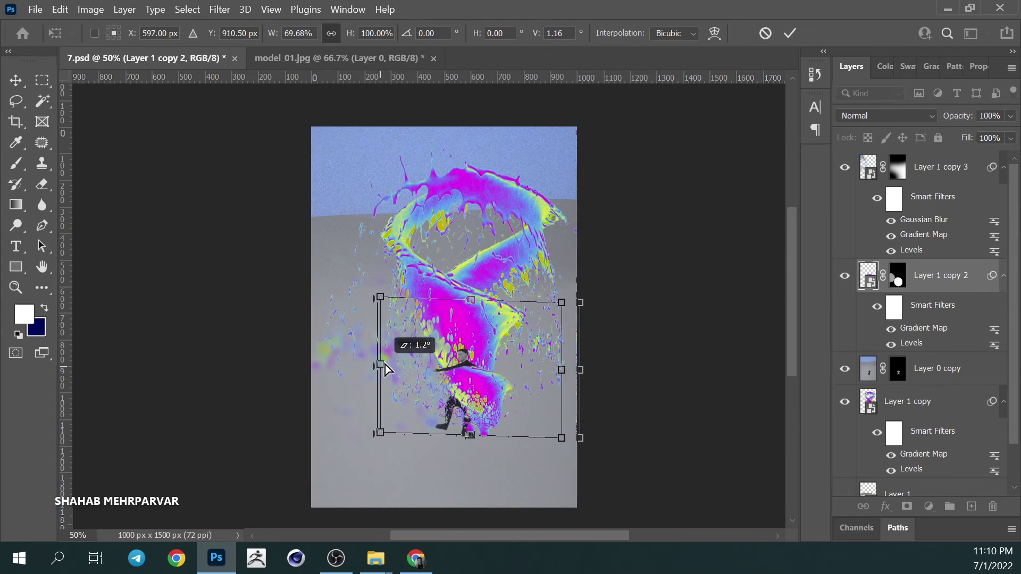
{"action": "left_click_drag", "start_coordinate": [561, 370], "coordinate": [543, 374]}
{"action": "left_click", "coordinate": [745, 430]}
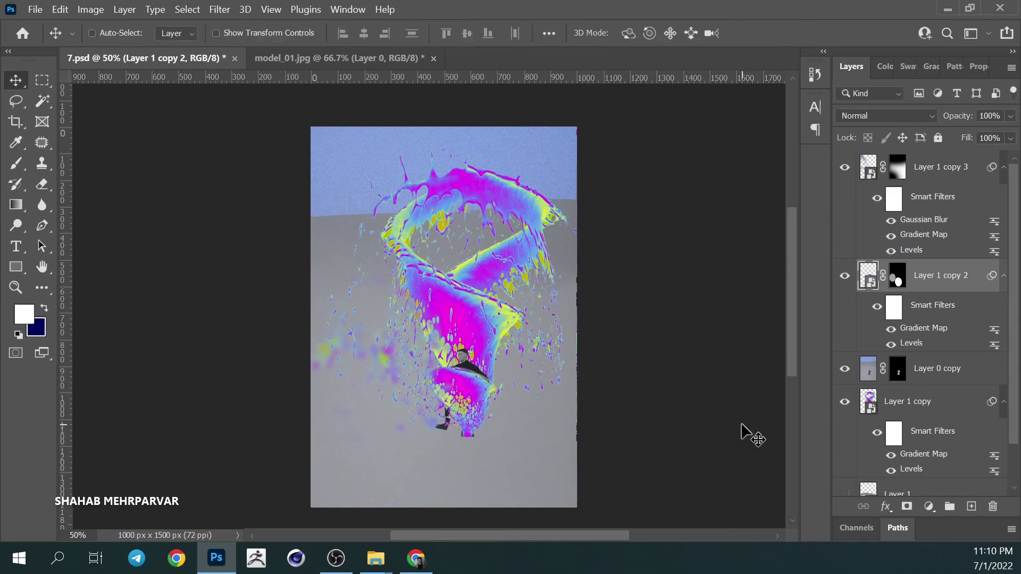
{"action": "key", "text": "ctrl+plus"}
{"action": "key", "text": "ctrl+plus"}
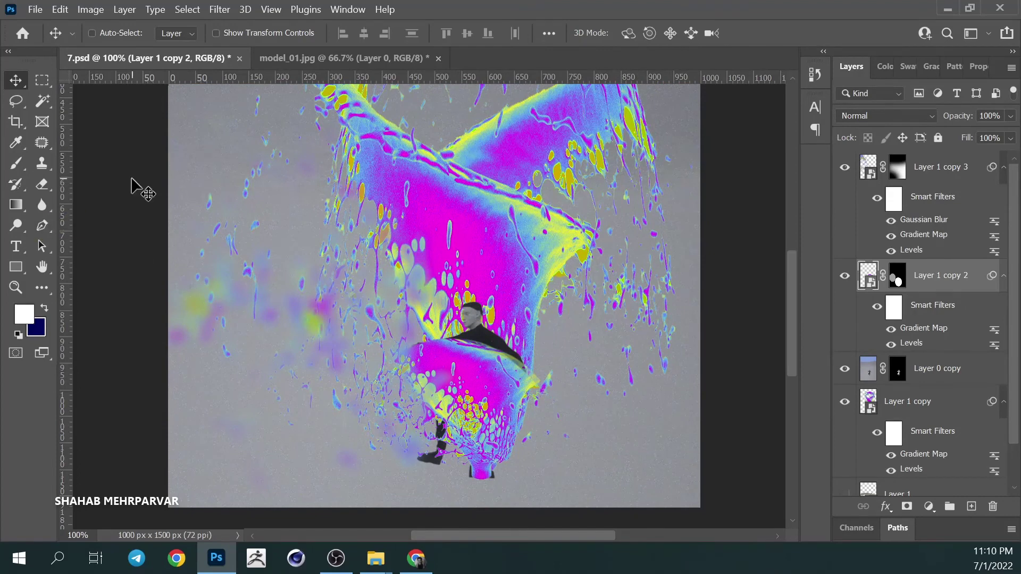
- Paint black with a hard 40 px brush on Layer 1 copy 2's mask over the arm
{"action": "key", "text": "b"}
{"action": "left_click", "coordinate": [897, 275]}
{"action": "key", "text": "d"}
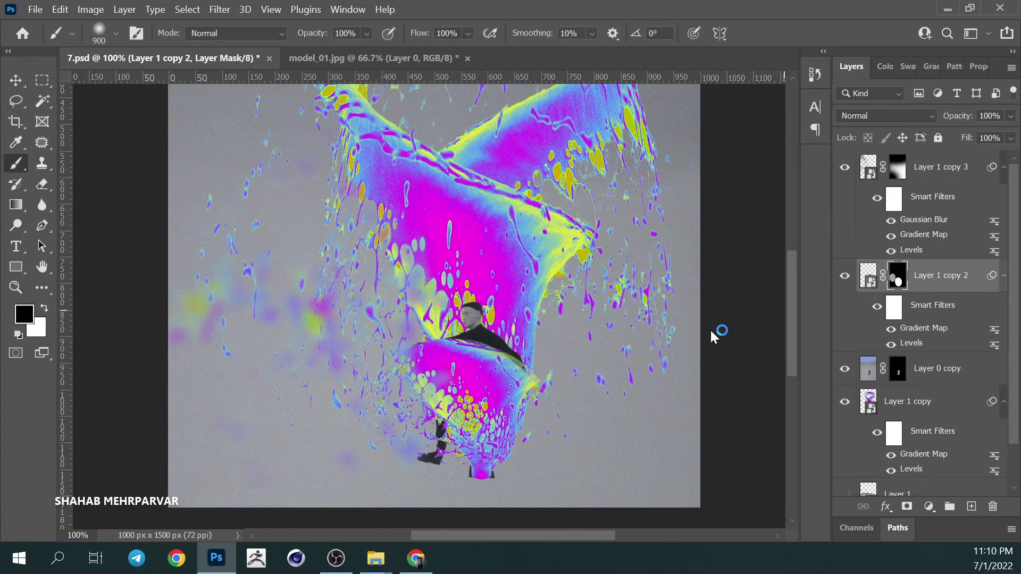
{"action": "key", "text": "bracketleft"}
{"action": "key", "text": "bracketleft"}
{"action": "key", "text": "bracketleft"}
{"action": "right_click", "coordinate": [425, 327]}
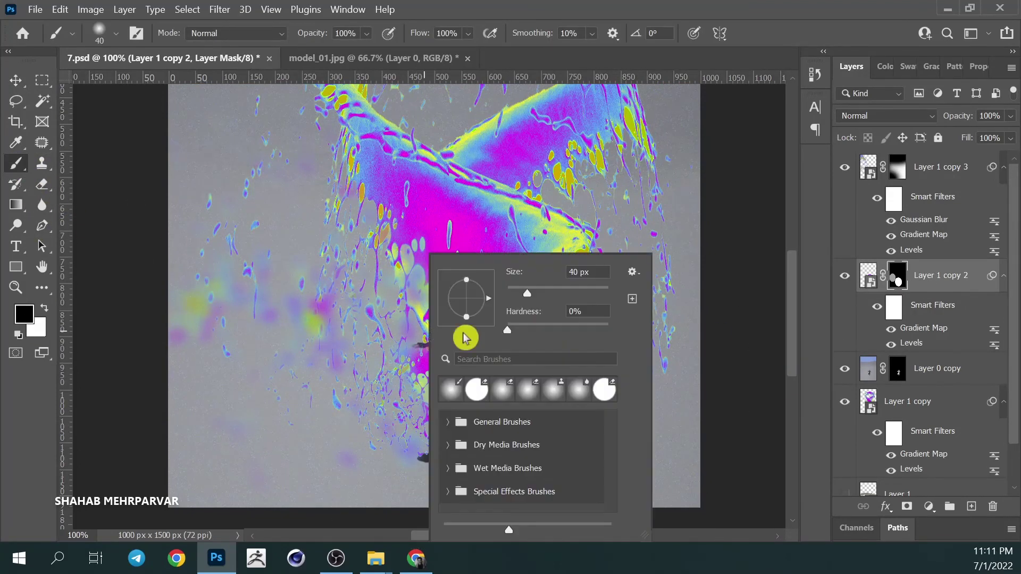
{"action": "key", "text": "Return"}
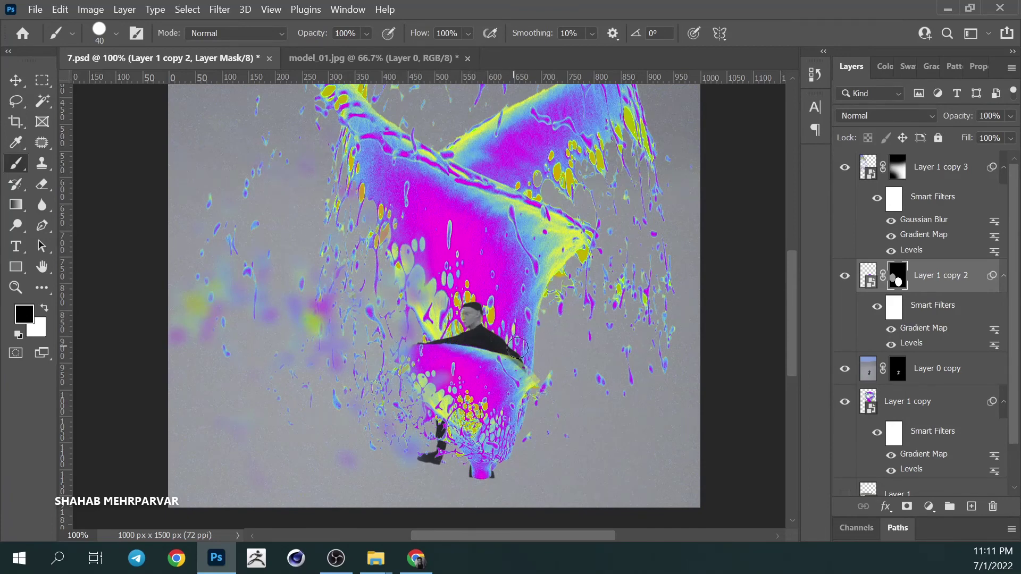
{"action": "left_click_drag", "start_coordinate": [537, 369], "coordinate": [496, 339]}
- Load the figure's outline as a selection and begin a pen path above the arm
{"action": "left_click", "coordinate": [899, 380], "text": "ctrl"}
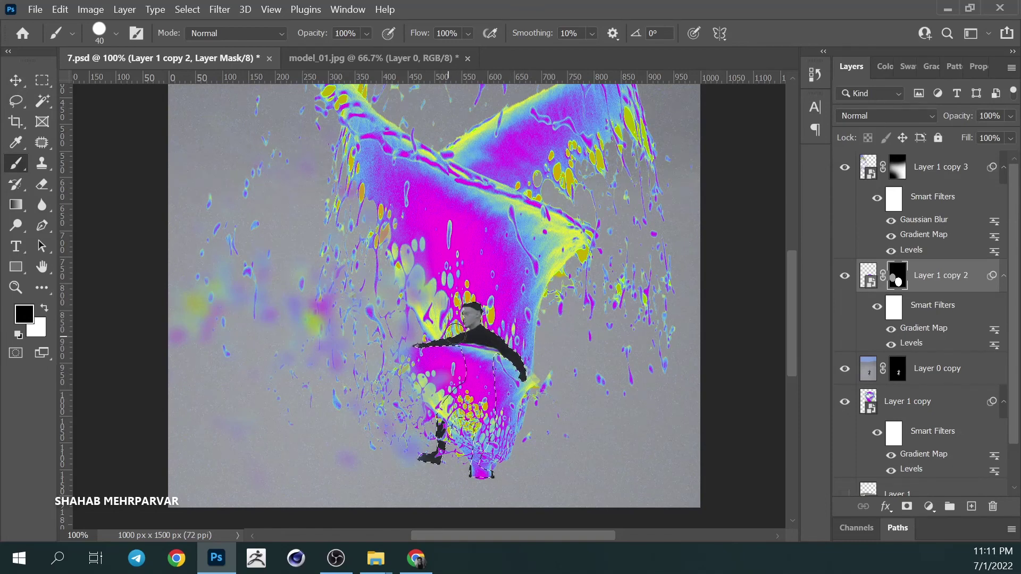
{"action": "key", "text": "ctrl+plus"}
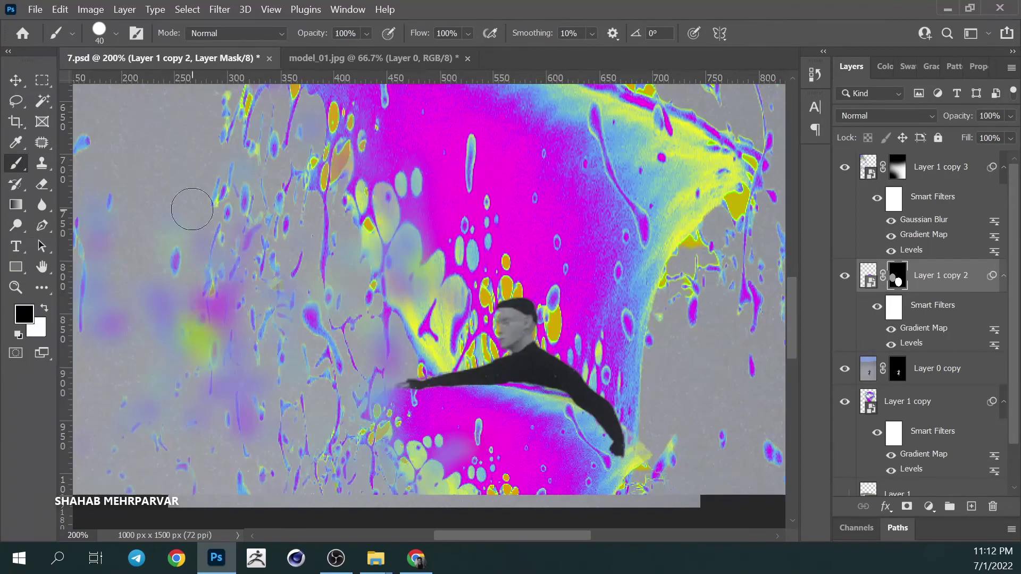
{"action": "key", "text": "p"}
{"action": "left_click", "coordinate": [585, 411]}
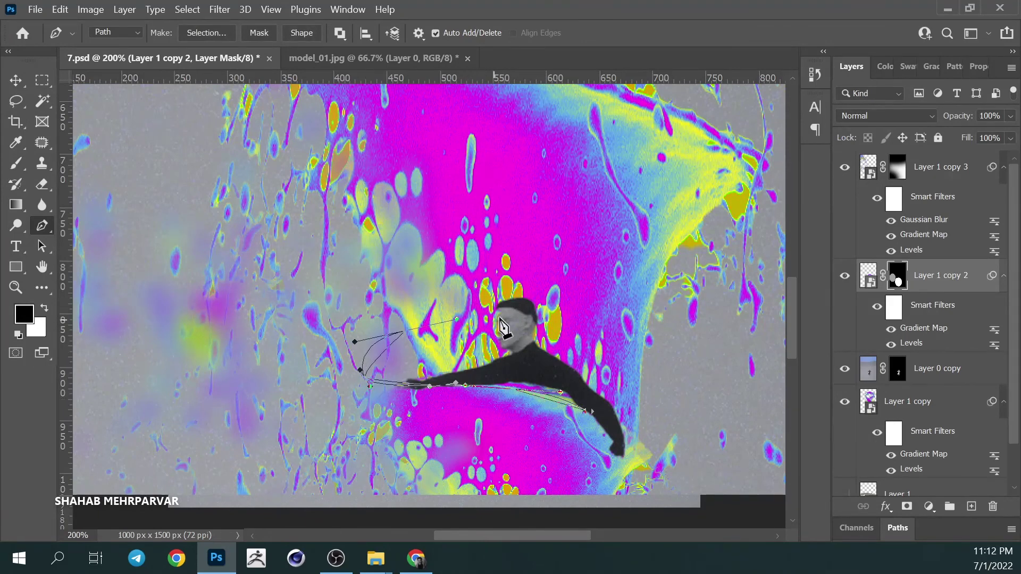
- Convert the traced path above the arm to a selection and fill the mask black to hide the splash there
{"action": "key", "text": "ctrl+Return"}
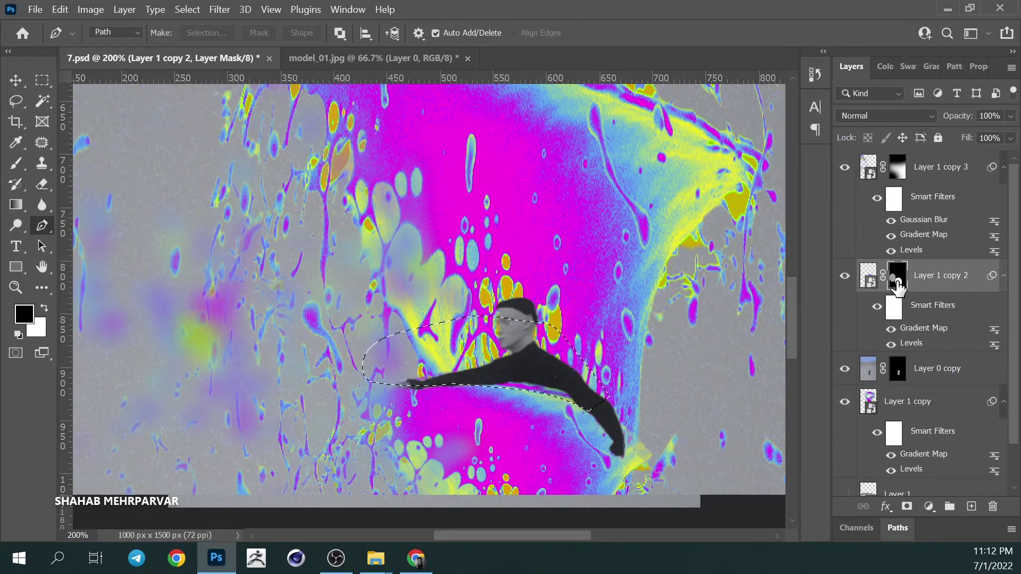
{"action": "key", "text": "alt+BackSpace"}
{"action": "left_click", "coordinate": [16, 164]}
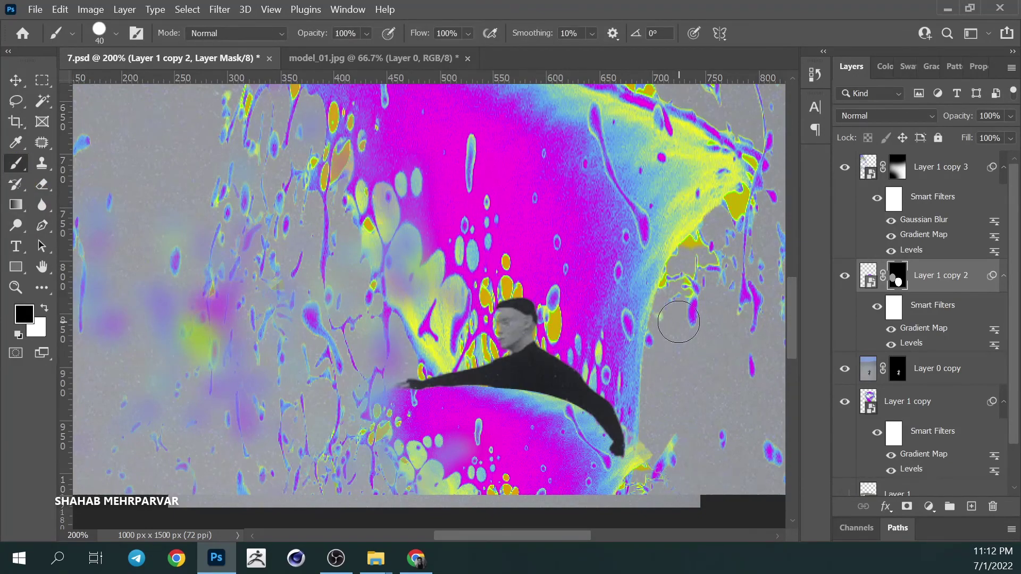
{"action": "key", "text": "ctrl+minus"}
{"action": "key", "text": "ctrl+minus"}
{"action": "key", "text": "ctrl+minus"}
{"action": "key", "text": "ctrl+minus"}
{"action": "key", "text": "ctrl+plus"}
{"action": "key", "text": "ctrl+plus"}
{"action": "key", "text": "ctrl+plus"}
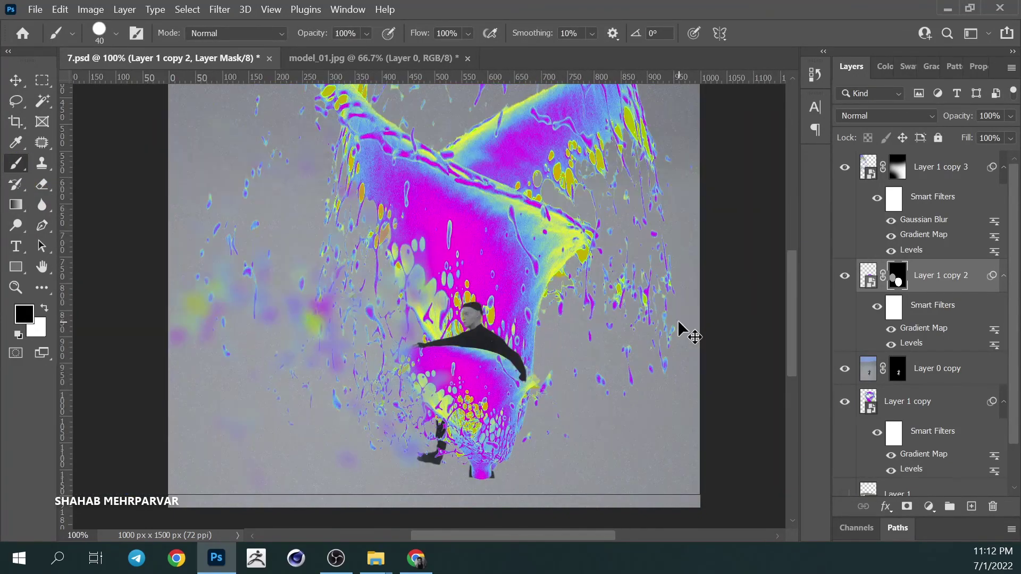
{"action": "key", "text": "ctrl+plus"}
{"action": "key", "text": "ctrl+plus"}
{"action": "key", "text": "ctrl+minus"}
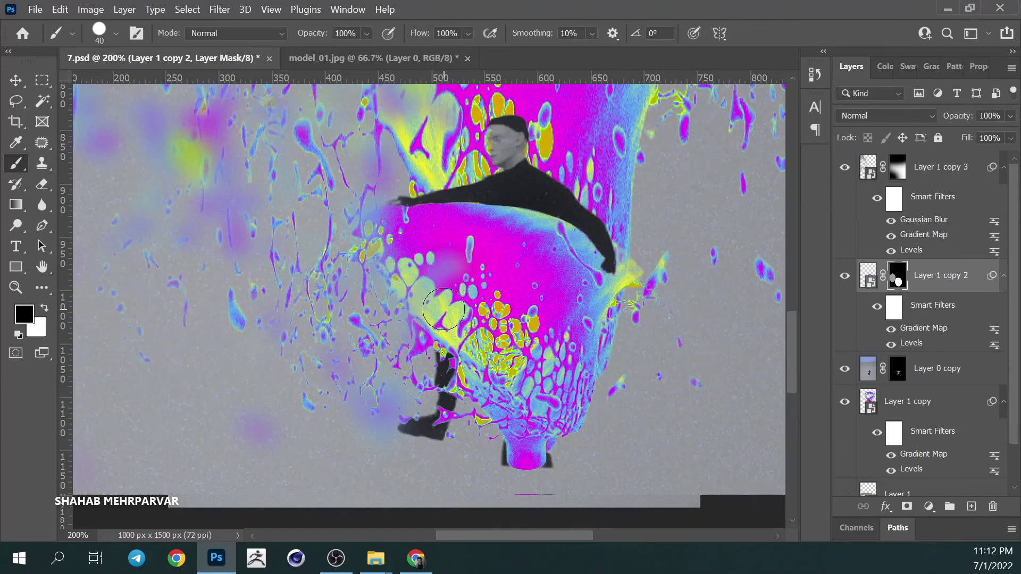
- Toggle Layer 1 copy 3, the figure layer and Layer 0 visibility to compare, then select Layer 0
{"action": "left_click", "coordinate": [943, 169]}
{"action": "left_click", "coordinate": [841, 168]}
{"action": "left_click", "coordinate": [933, 369]}
{"action": "left_click", "coordinate": [845, 369]}
{"action": "left_click", "coordinate": [942, 275]}
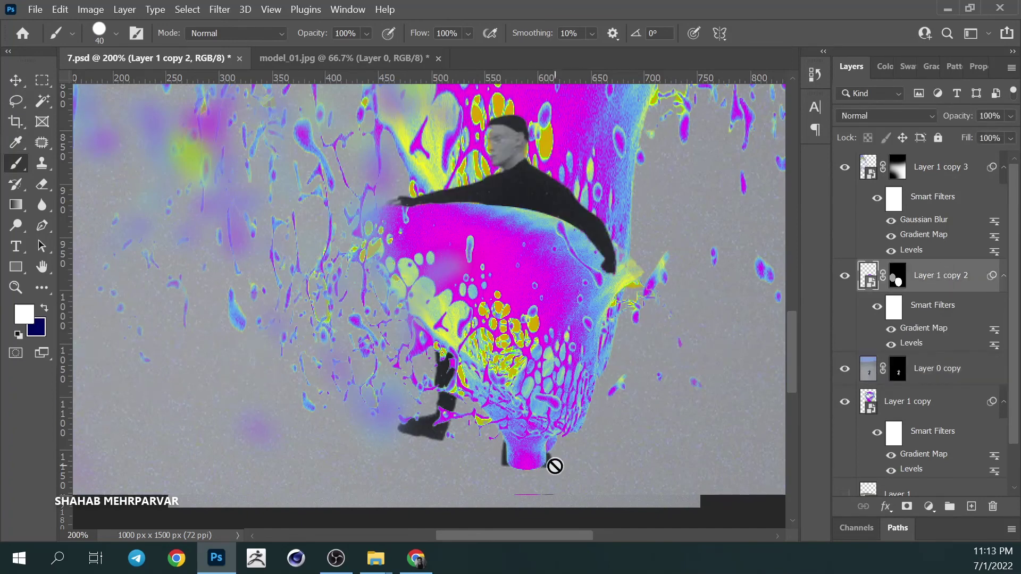
{"action": "scroll", "coordinate": [909, 351], "scroll_direction": "down", "scroll_amount": 2}
{"action": "left_click", "coordinate": [844, 480]}
{"action": "left_click", "coordinate": [845, 481]}
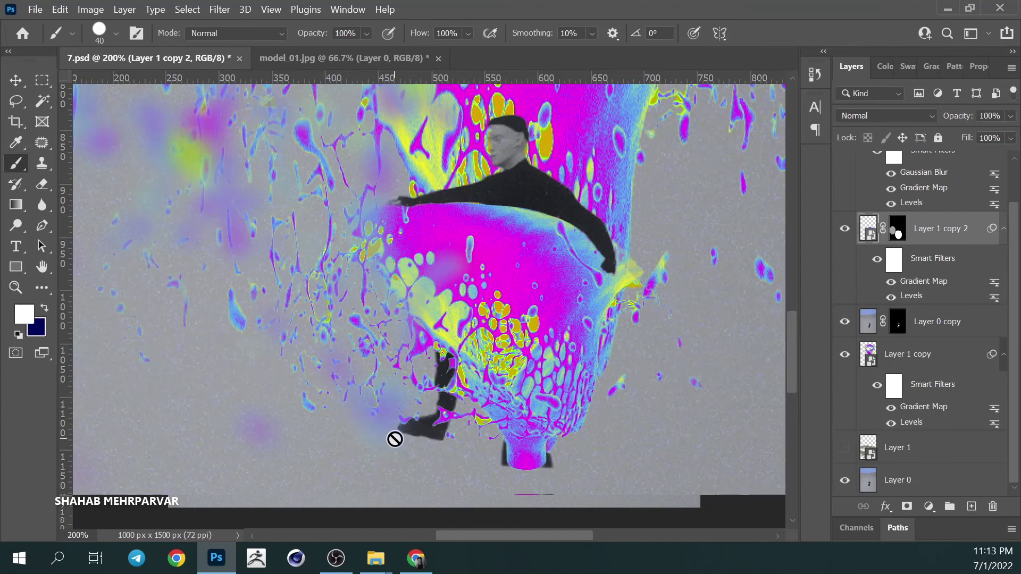
{"action": "left_click", "coordinate": [926, 480]}
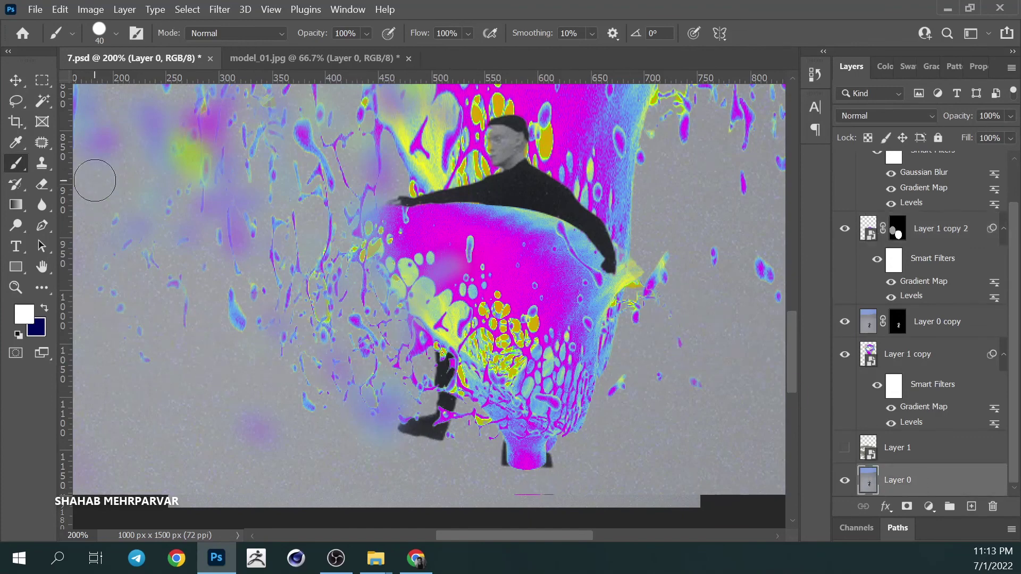
- Patch the ground on Layer 0 just below the splash's base, then deselect
{"action": "left_click", "coordinate": [42, 142]}
{"action": "left_click_drag", "start_coordinate": [495, 472], "coordinate": [522, 455]}
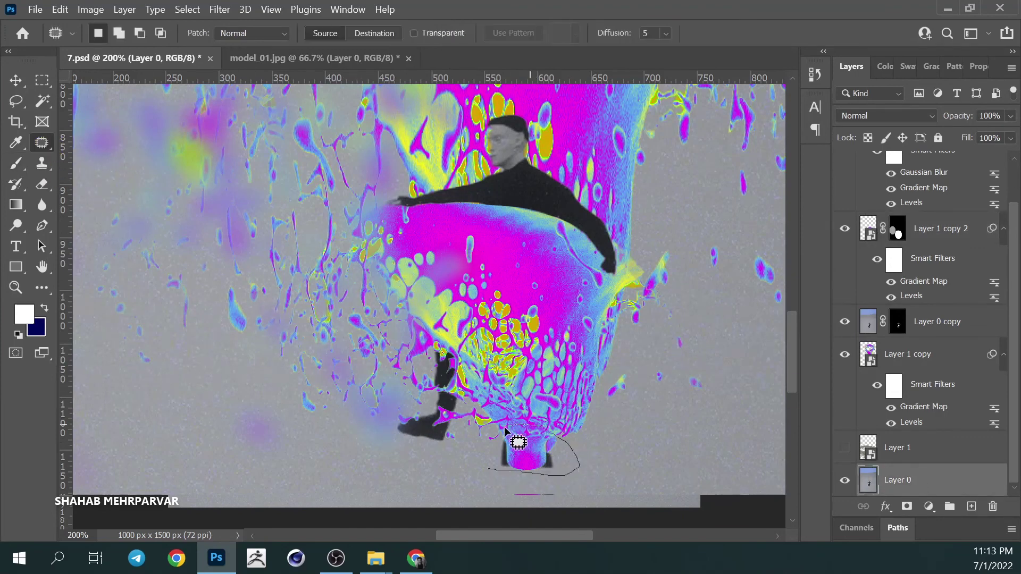
{"action": "key", "text": "ctrl+d"}
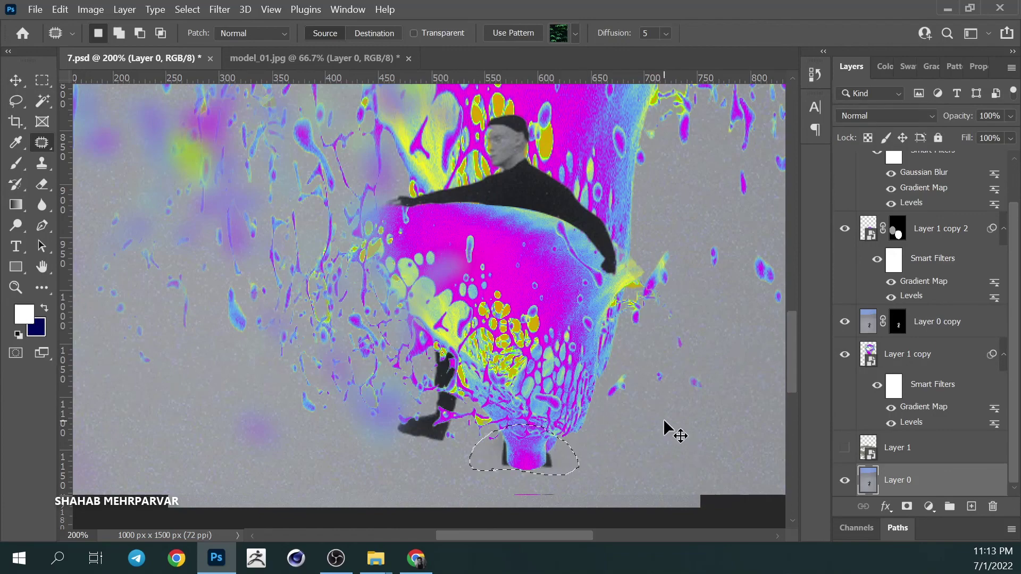
- Add empty Layer 2 above the figure layer, zoom out and select Layer 1 copy 3
{"action": "left_click", "coordinate": [925, 321]}
{"action": "key", "text": "ctrl+shift+alt+n"}
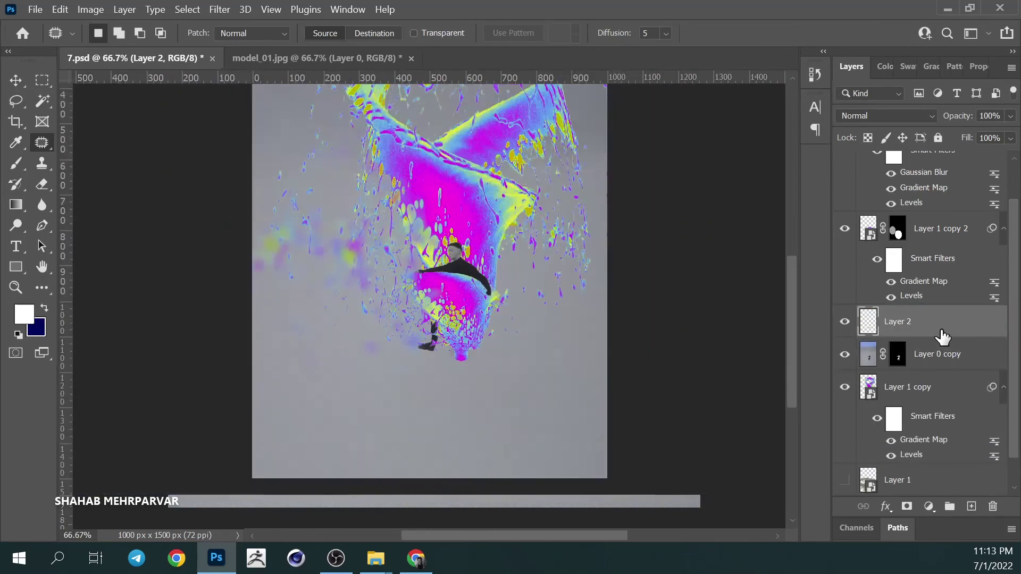
{"action": "key", "text": "ctrl+minus"}
{"action": "key", "text": "ctrl+minus"}
{"action": "key", "text": "ctrl+minus"}
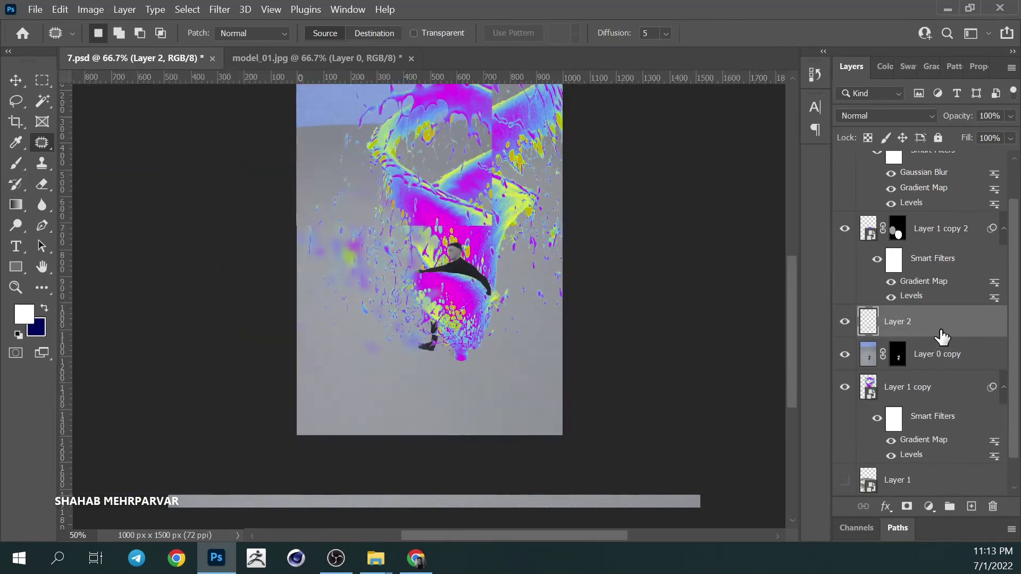
{"action": "key", "text": "ctrl+minus"}
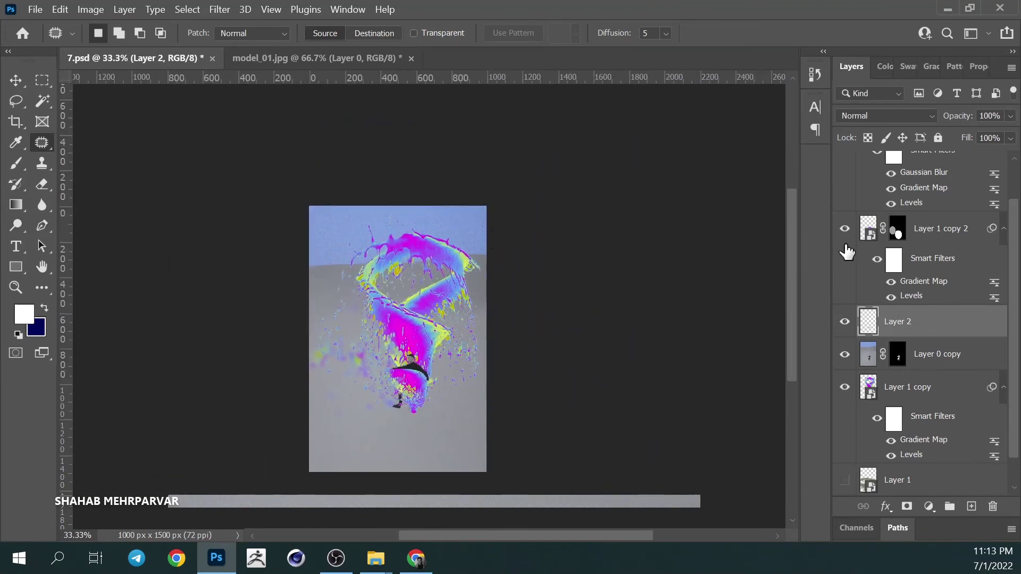
{"action": "scroll", "coordinate": [845, 249], "scroll_direction": "down", "scroll_amount": 2}
{"action": "left_click", "coordinate": [907, 479]}
{"action": "scroll", "coordinate": [907, 319], "scroll_direction": "up", "scroll_amount": 3}
- Nudge Layer 1 copy 3 through Layer 1 copy slightly left and down, scaling them to about 102.73%
{"action": "left_click", "coordinate": [908, 166], "text": "shift"}
{"action": "key", "text": "v"}
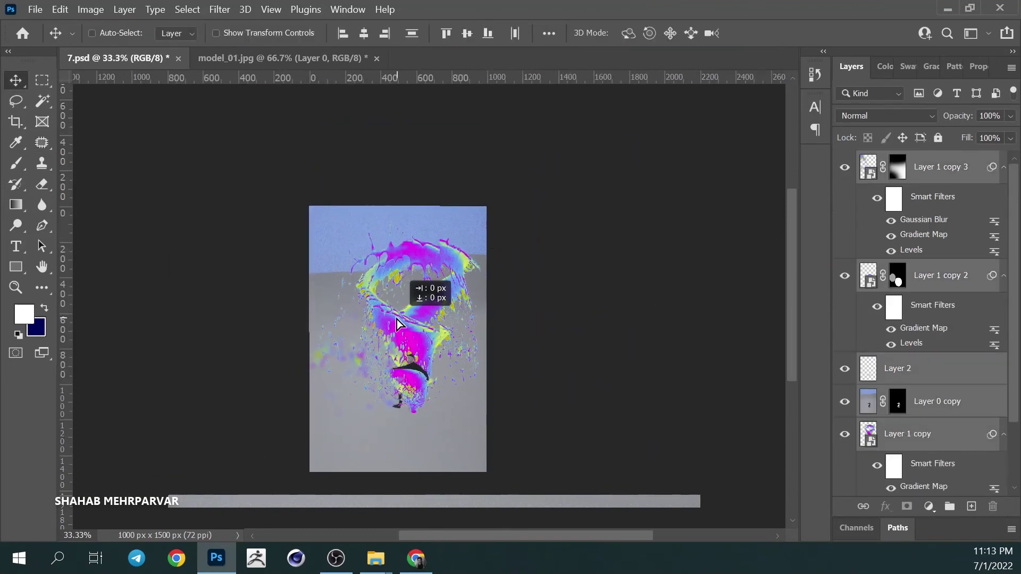
{"action": "left_click_drag", "start_coordinate": [397, 319], "coordinate": [392, 327]}
{"action": "key", "text": "ctrl+t"}
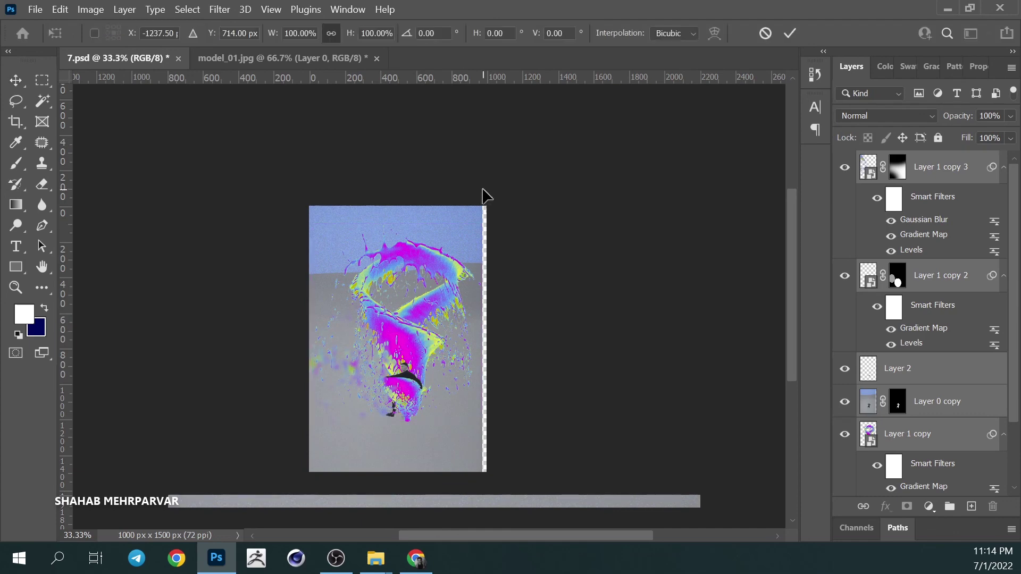
{"action": "left_click_drag", "start_coordinate": [405, 256], "coordinate": [409, 261]}
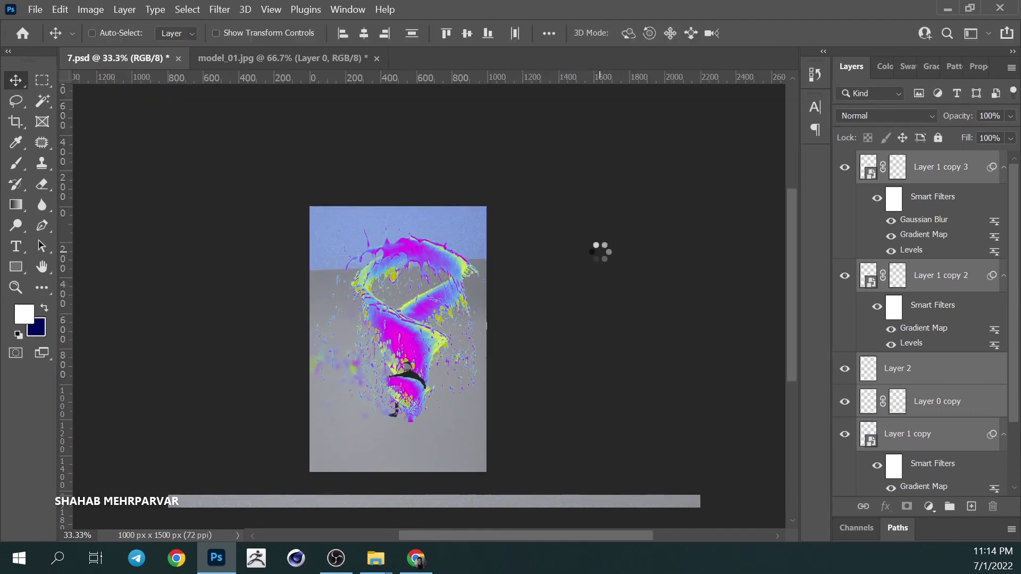